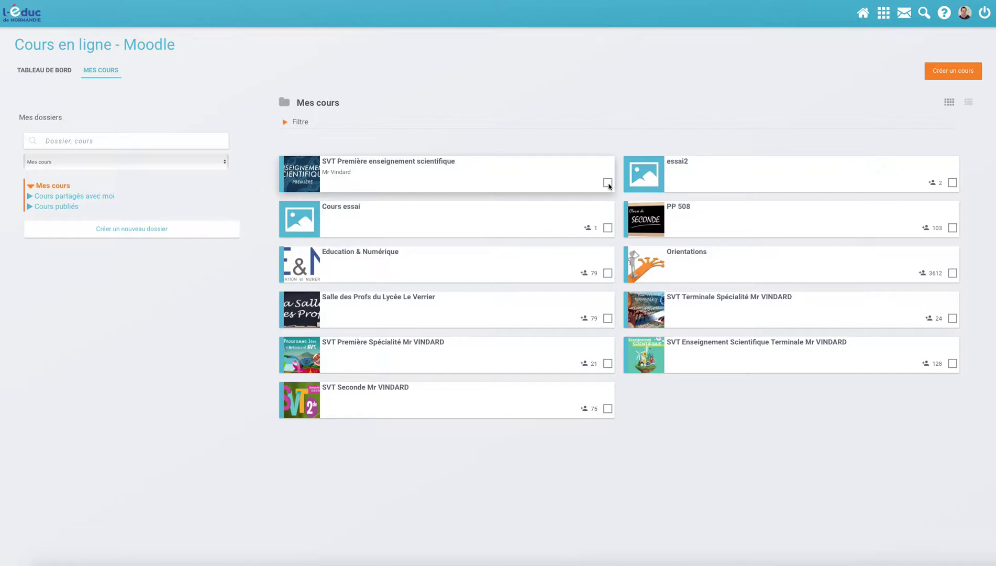
Start enrolment for the SVT Première enseignement scientifique course and add Élèves du groupe 507 to the sharing list
left_click(607, 183)
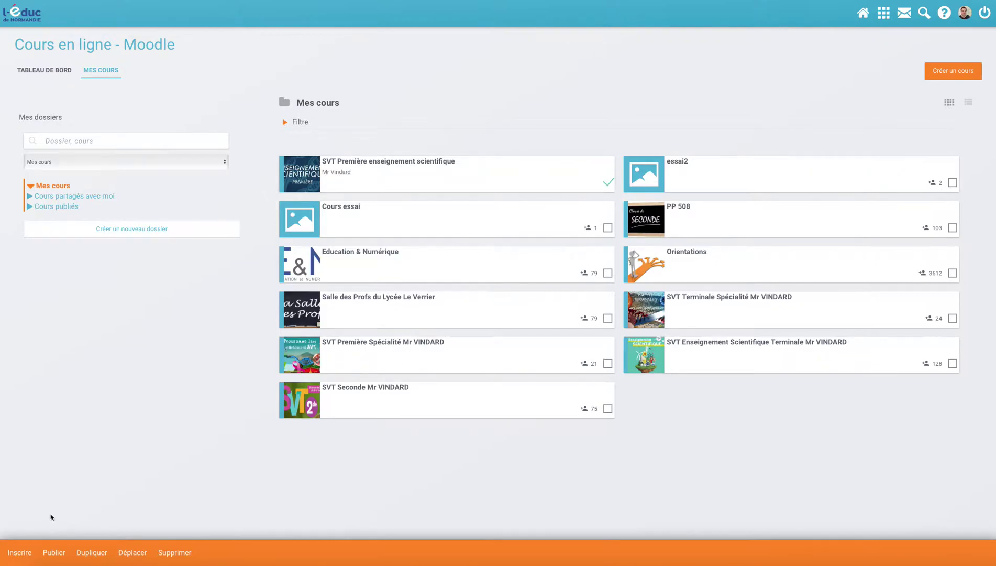
left_click(28, 551)
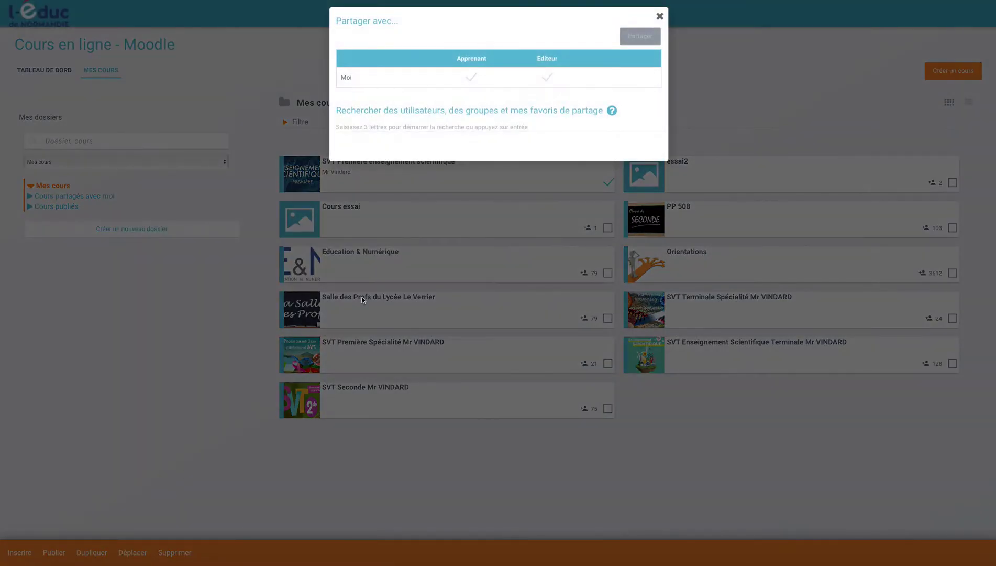
left_click(378, 126)
type("507")
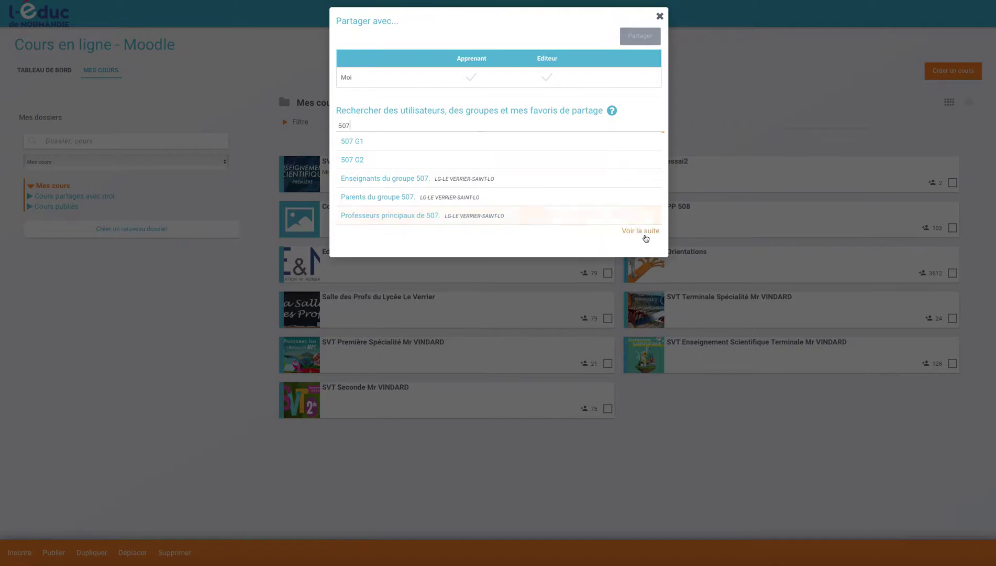
left_click(358, 235)
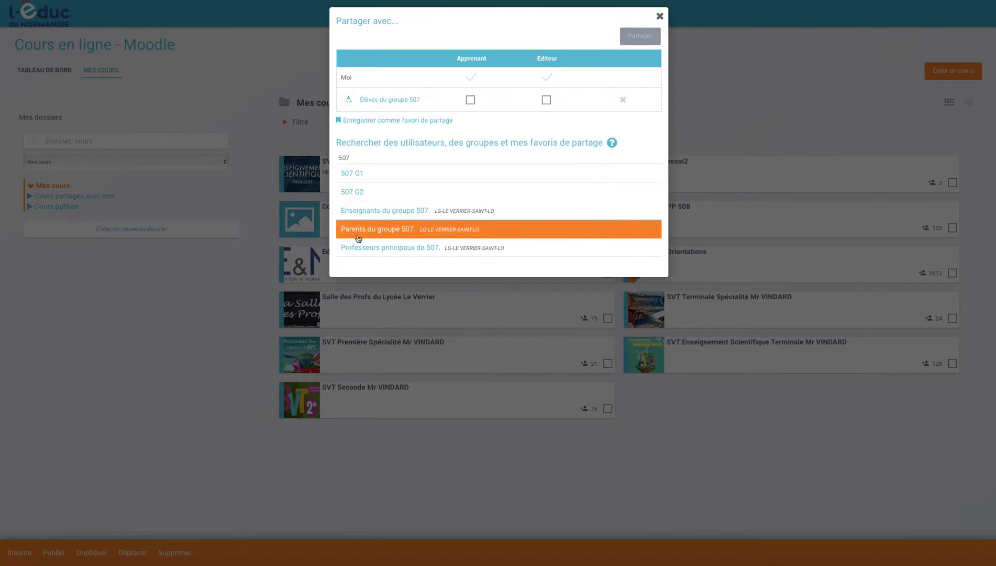
Search for 508 and add Élèves du groupe 508 to the sharing list
left_click(354, 158)
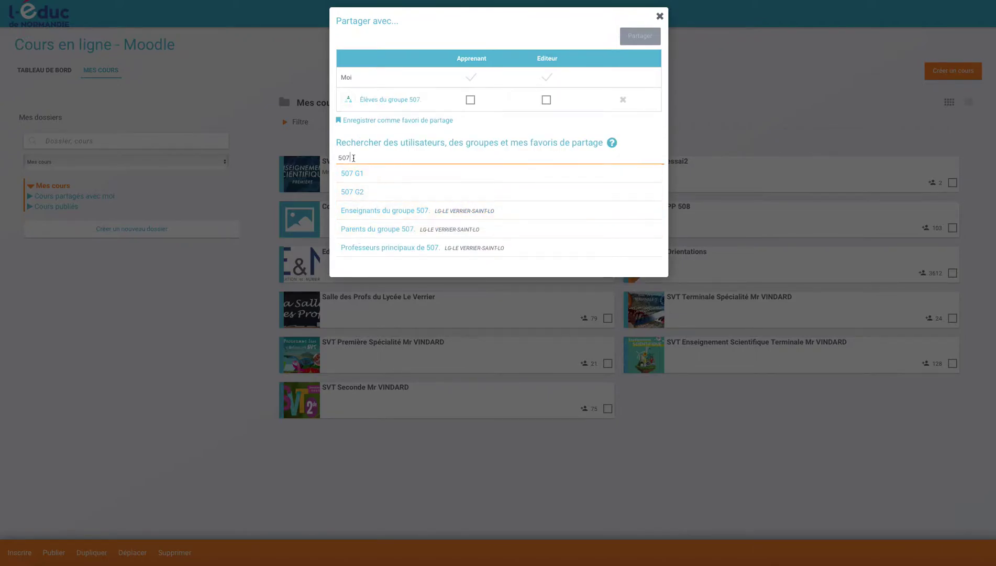
key("BackSpace")
type("8")
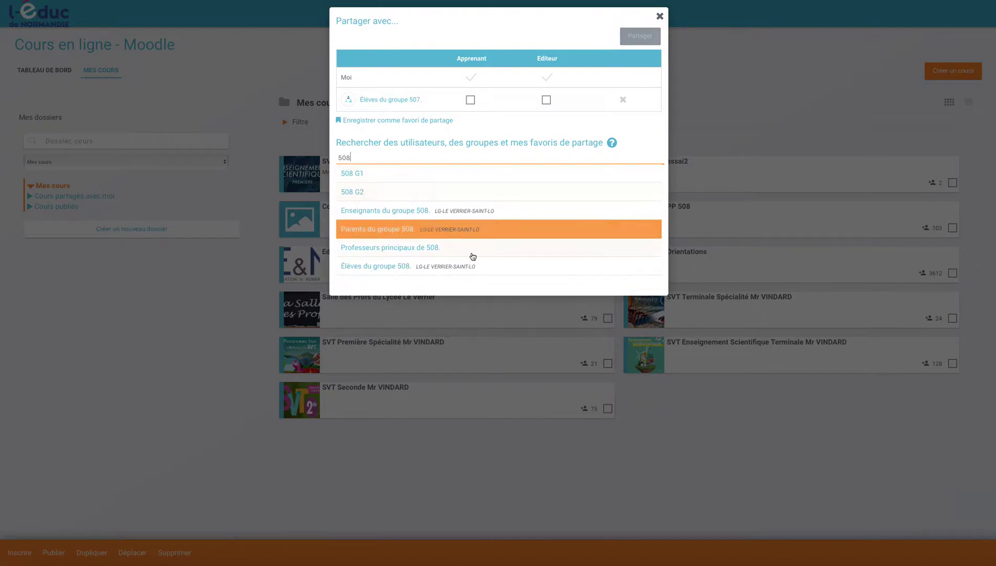
left_click(392, 266)
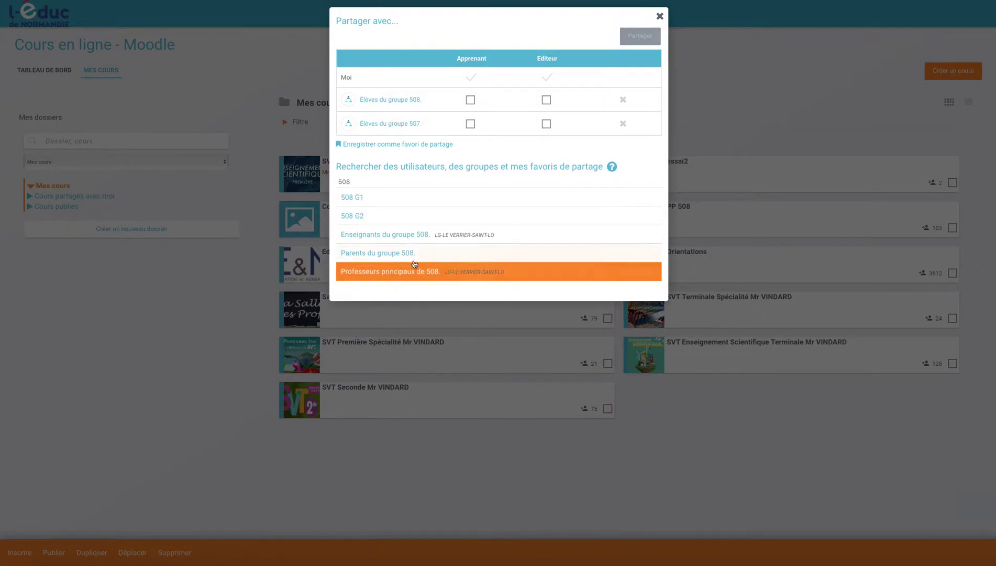
Give both student groups the Apprenant role and share the course with them
left_click(471, 100)
left_click(470, 123)
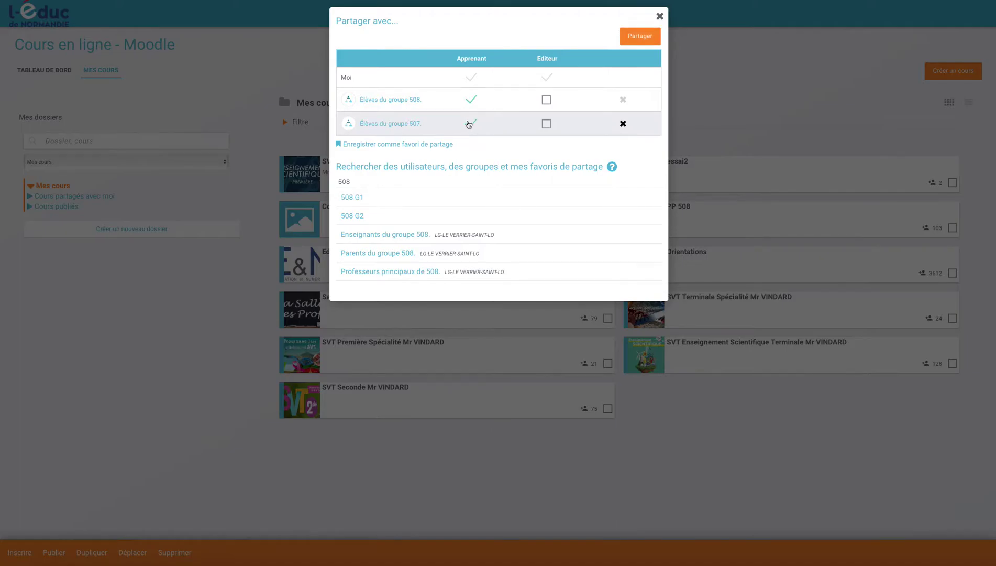
left_click(639, 36)
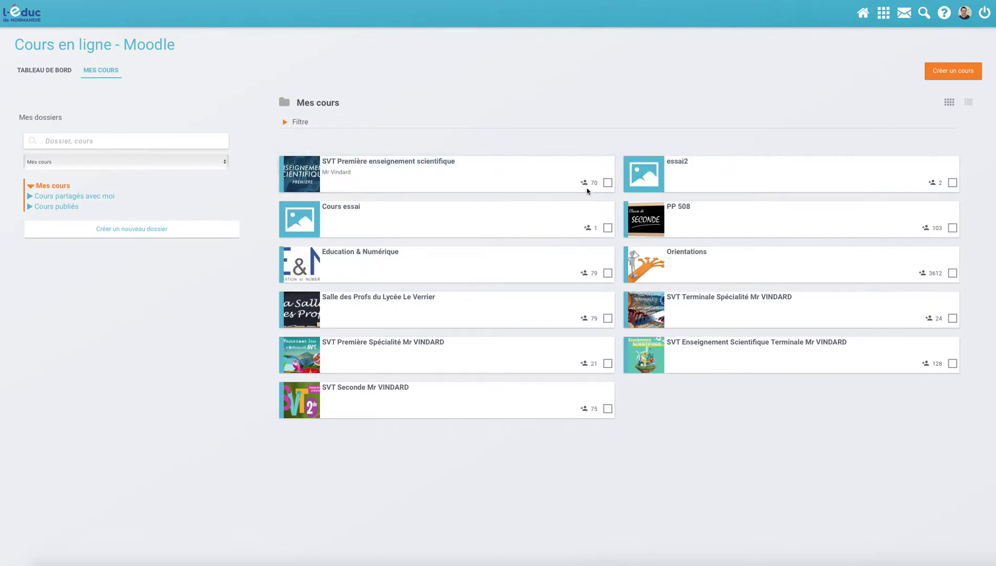
Open the SVT Première enseignement scientifique course and review its list of enrolled participants
left_click(412, 167)
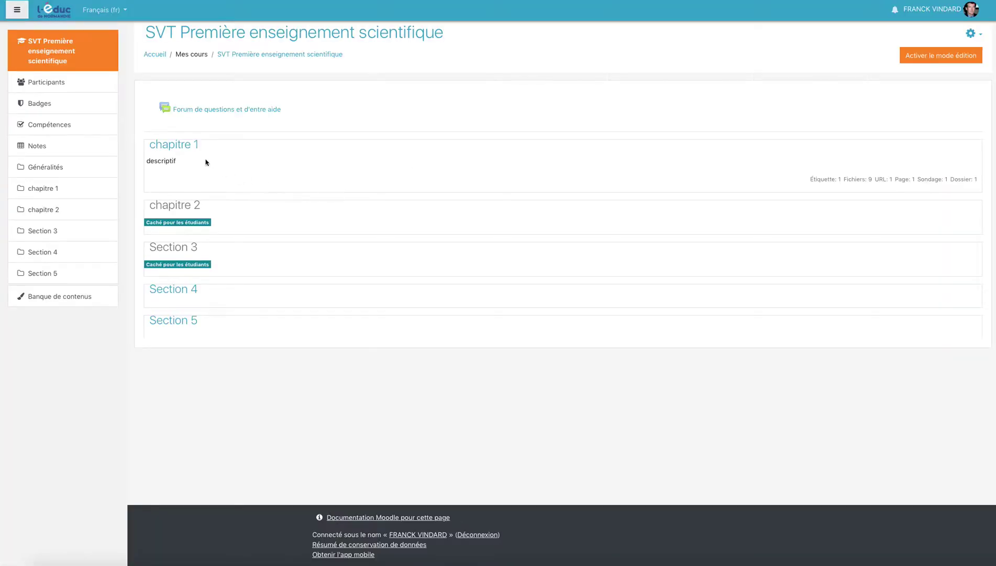
left_click(56, 83)
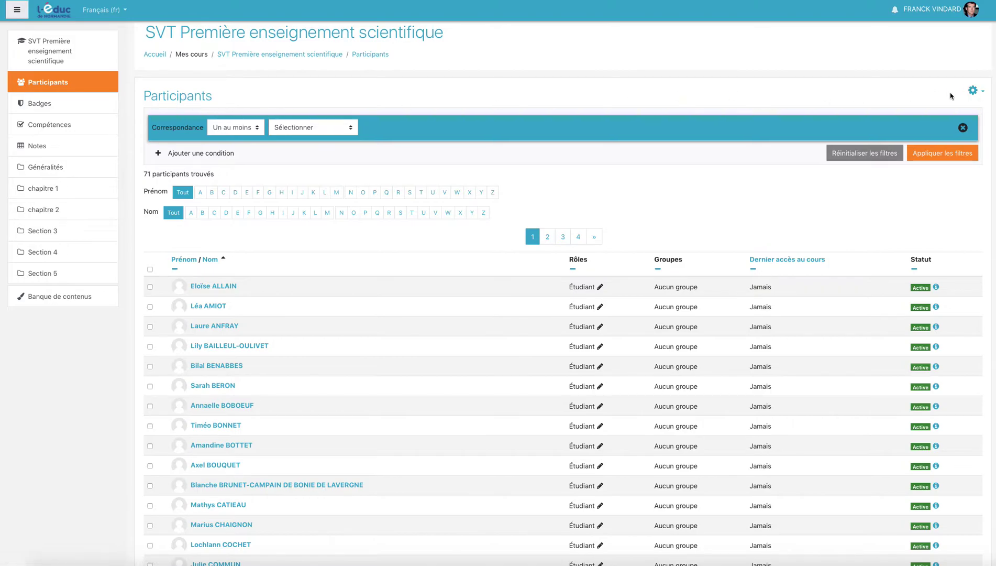
left_click(973, 90)
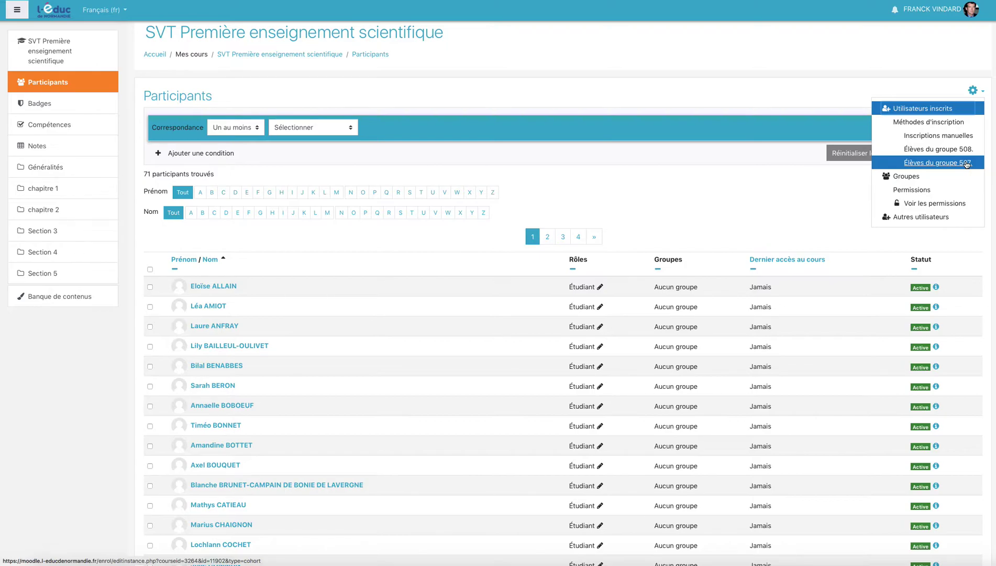
left_click(903, 110)
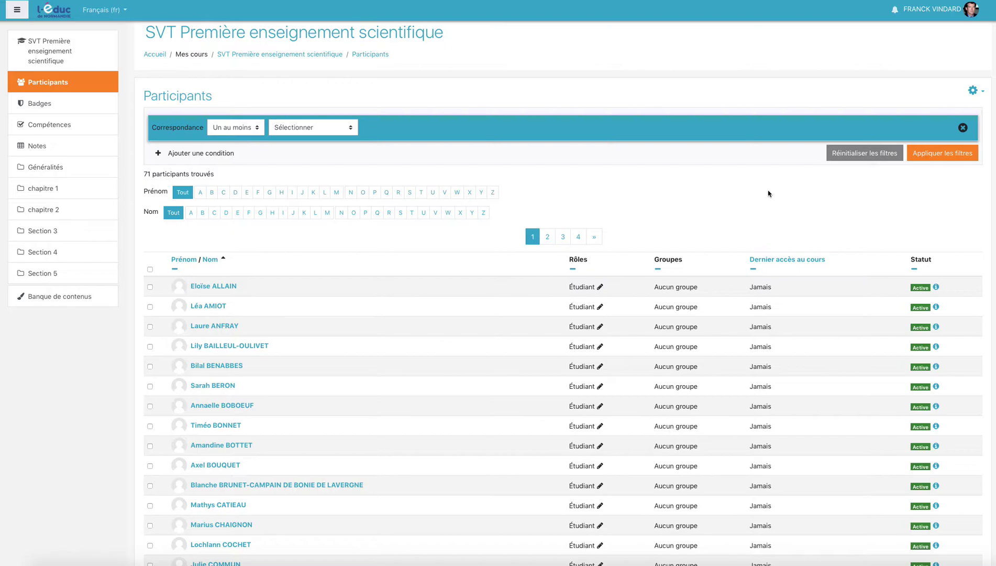
scroll(561, 213, "down", 4)
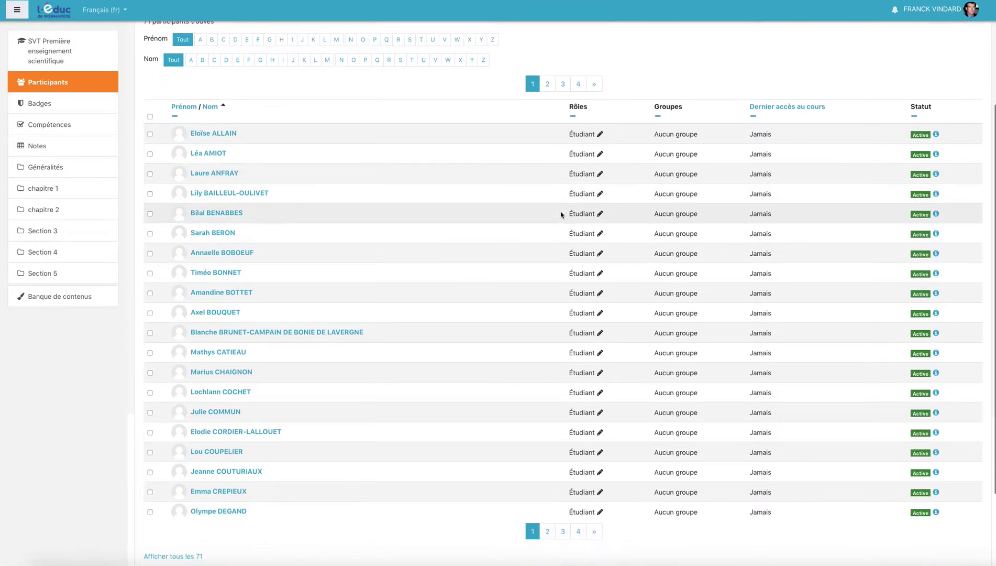
scroll(560, 214, "up", 4)
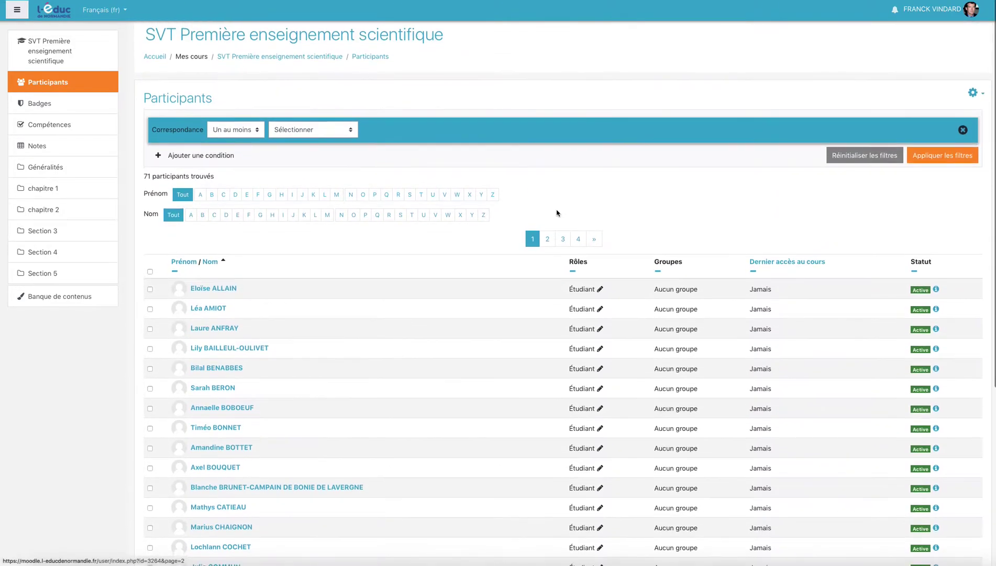
Open the course's enrolment methods, then disable and re-enable the Élèves du groupe 508 method
left_click(981, 91)
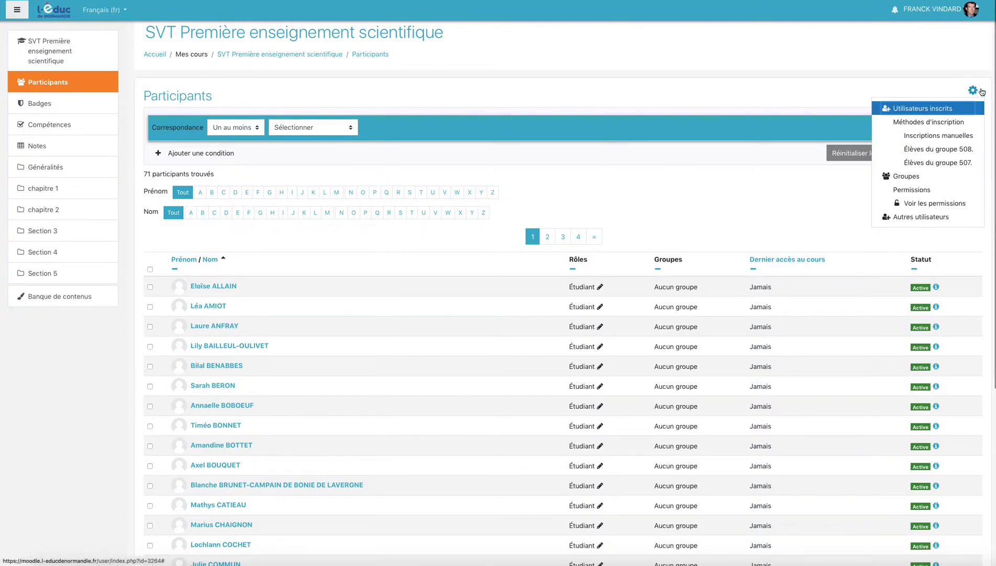
left_click(939, 121)
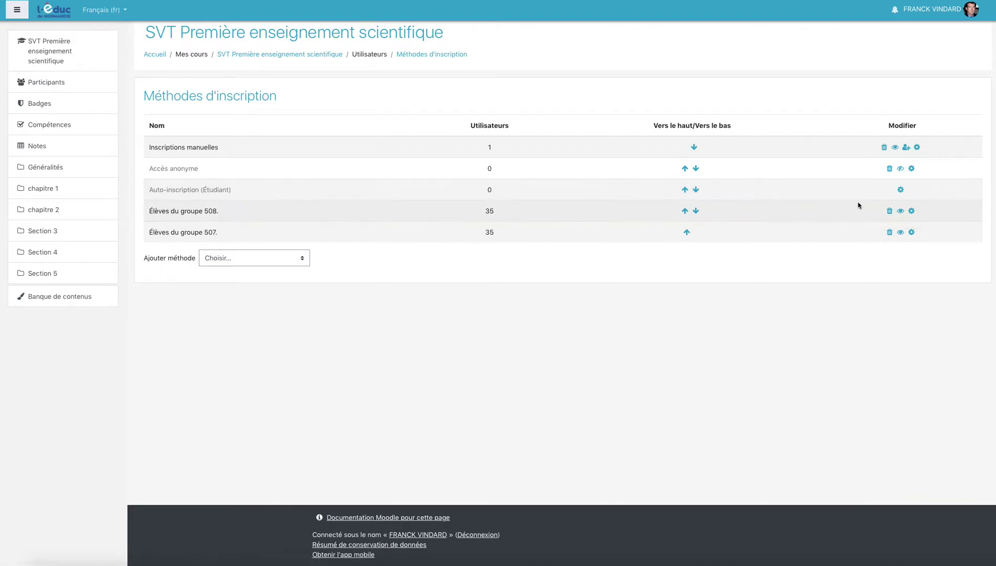
left_click(901, 212)
left_click(900, 212)
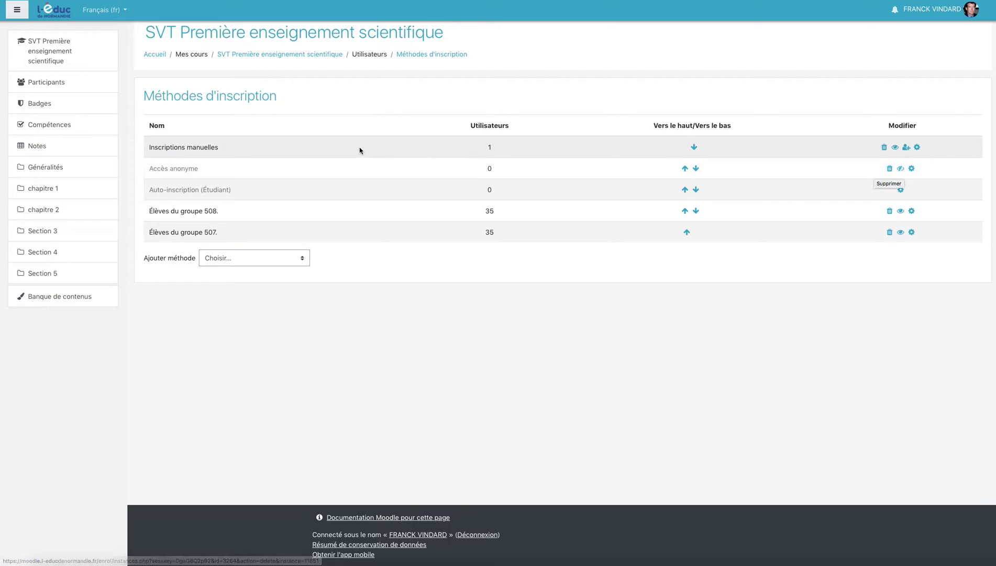
Set the Élèves du groupe 508 cohort synchronisation to "Créer un groupe" for its group assignment and save it
left_click(321, 58)
left_click(57, 80)
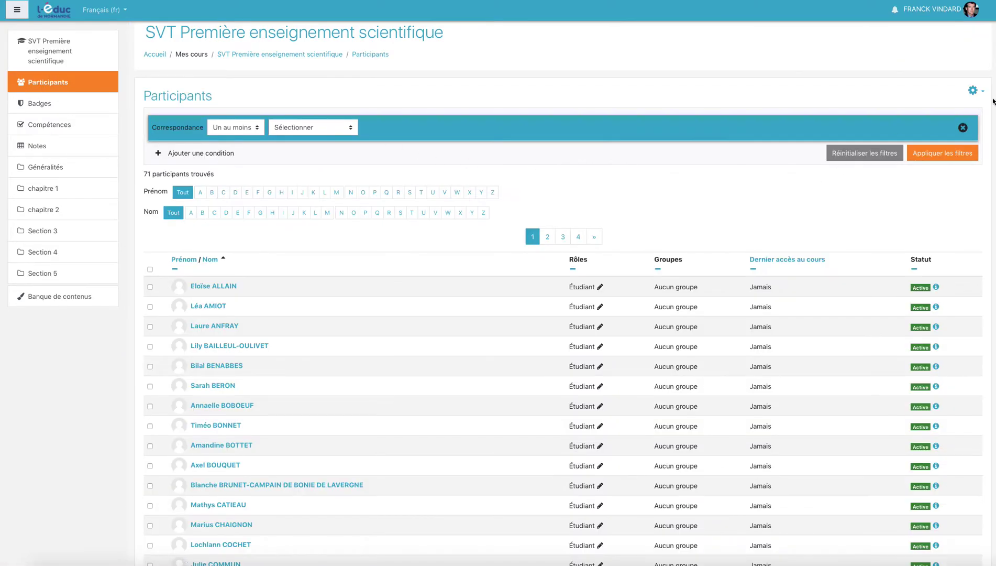
left_click(974, 90)
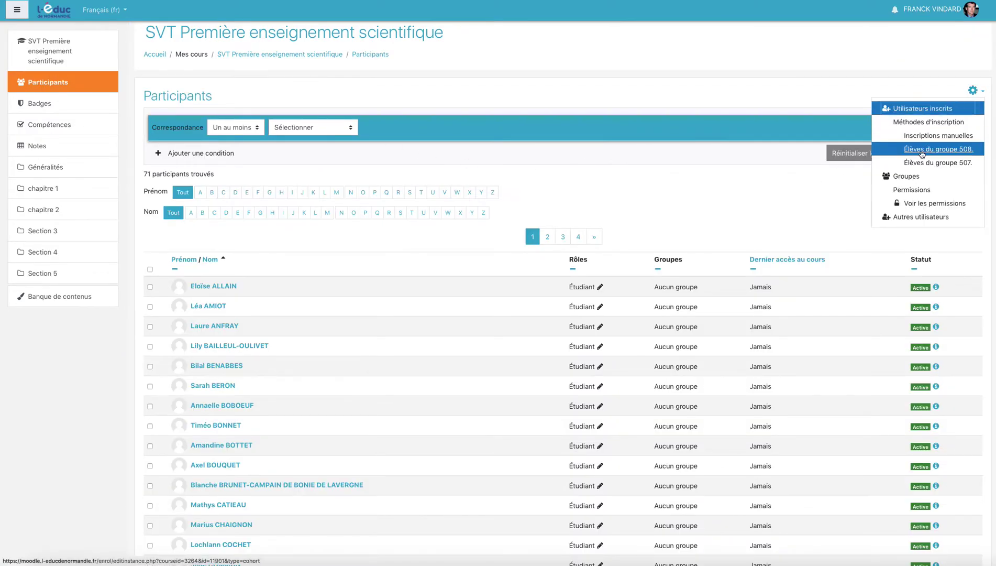
left_click(950, 151)
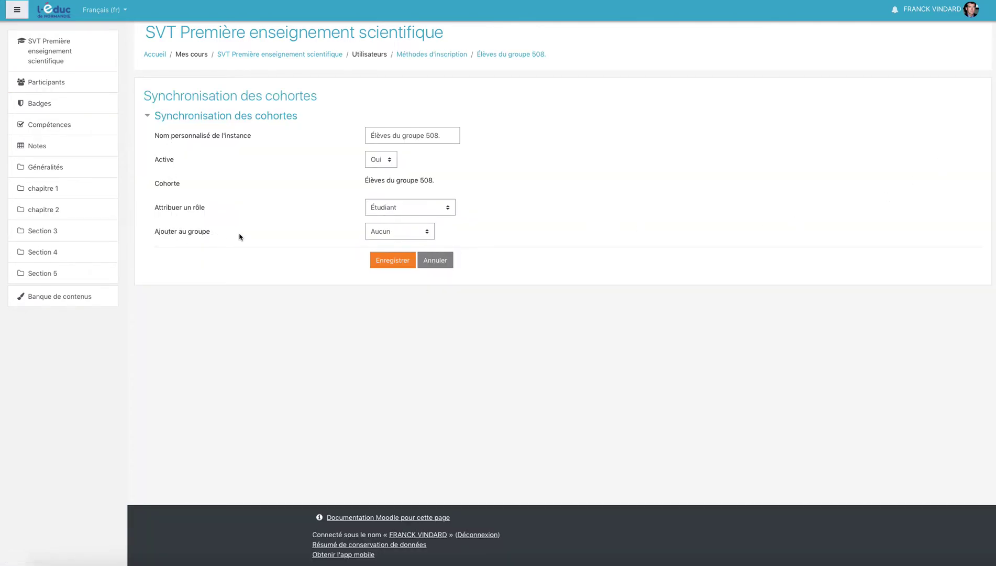
left_click(427, 232)
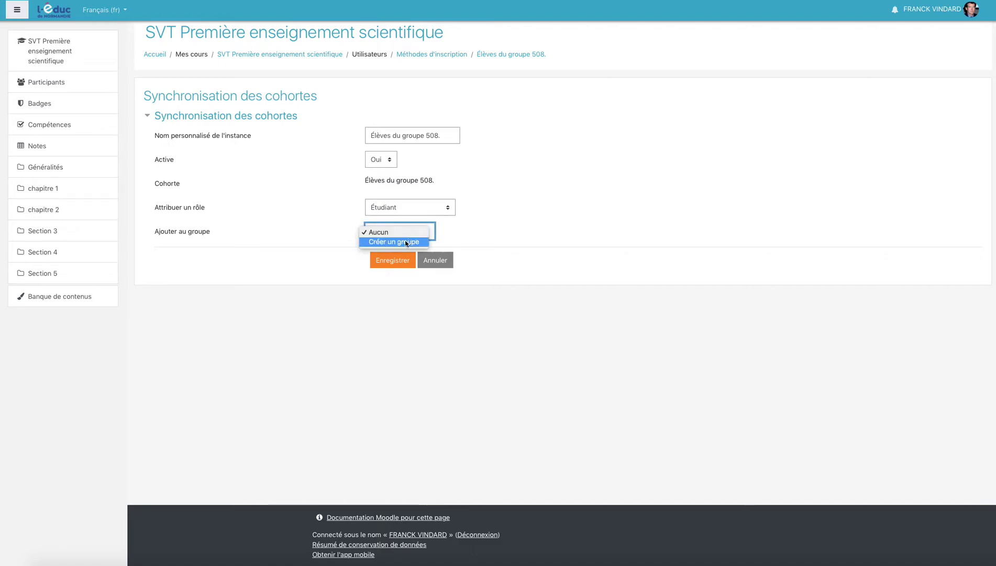
left_click(405, 240)
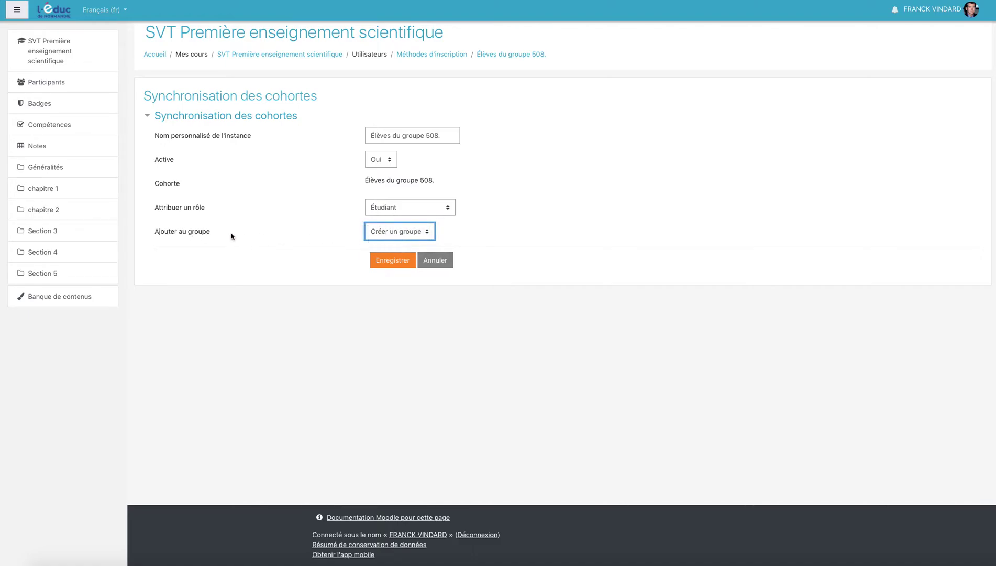
left_click(390, 263)
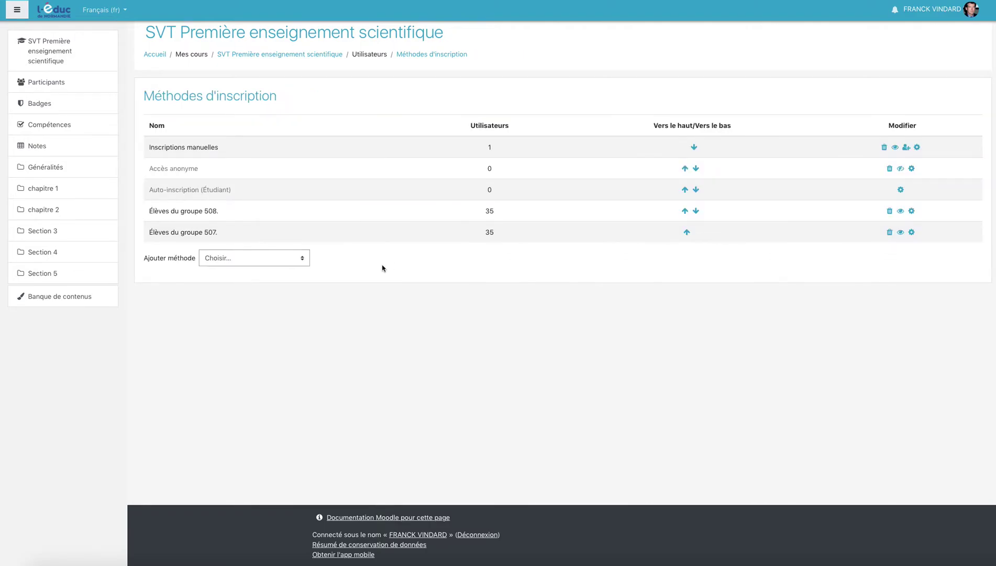
Set the Élèves du groupe 507 cohort synchronisation to "Créer un groupe" for its group assignment and save it
left_click(89, 85)
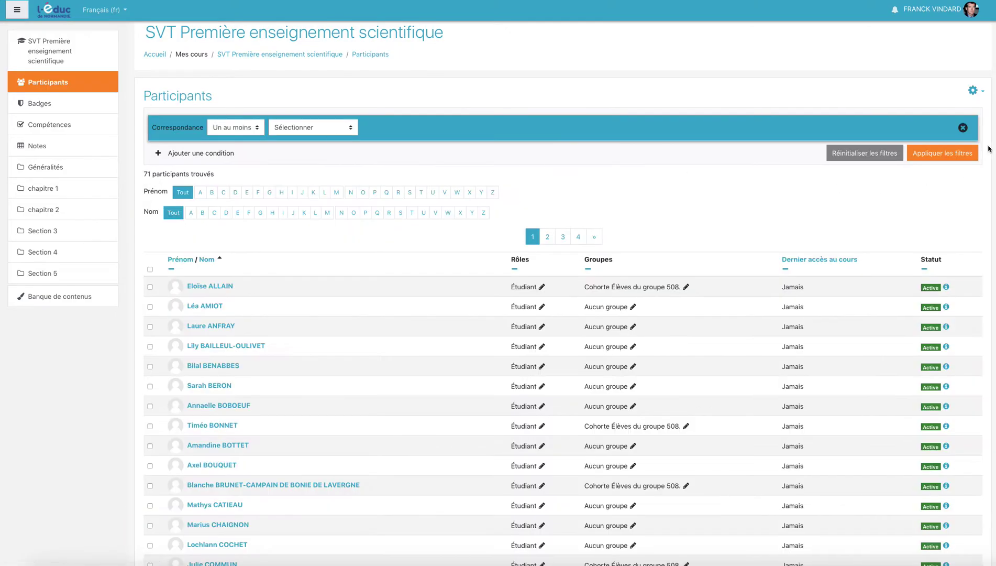
left_click(974, 90)
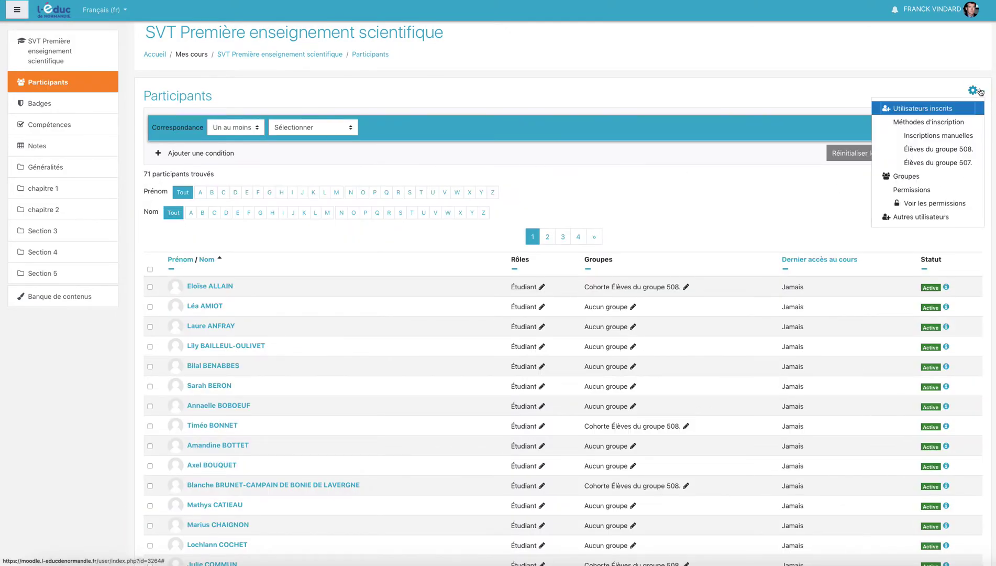
left_click(952, 163)
left_click(385, 232)
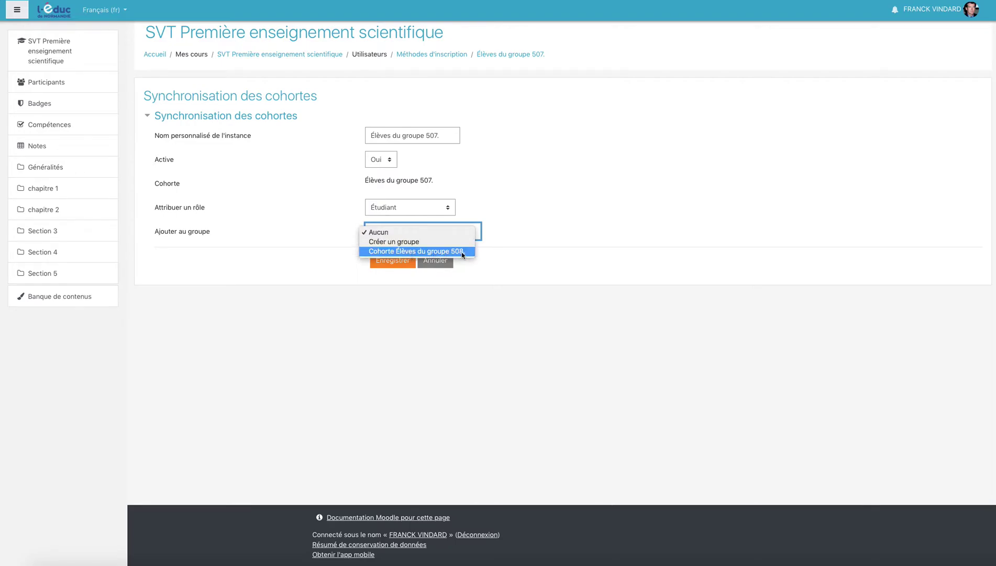
left_click(386, 241)
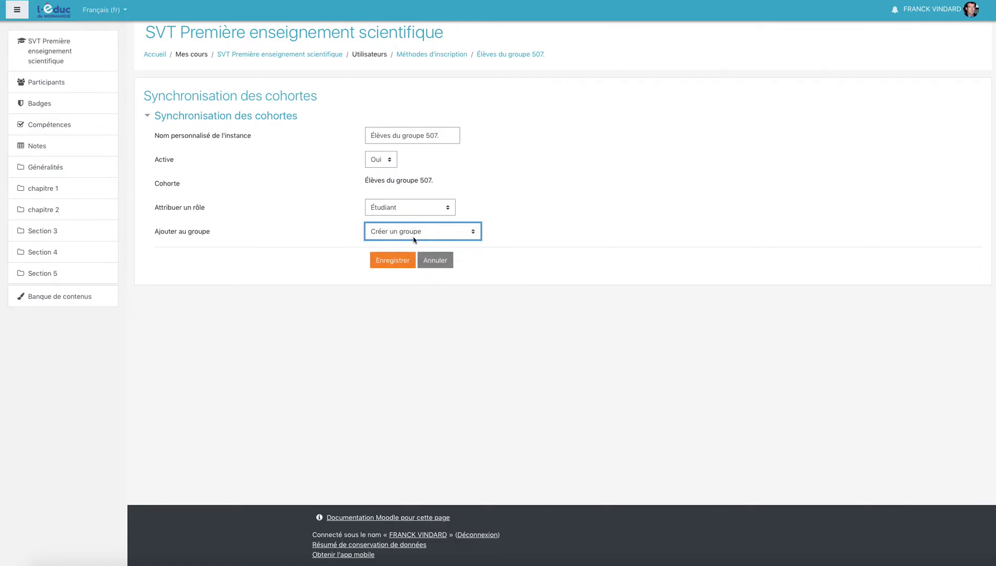
left_click(412, 234)
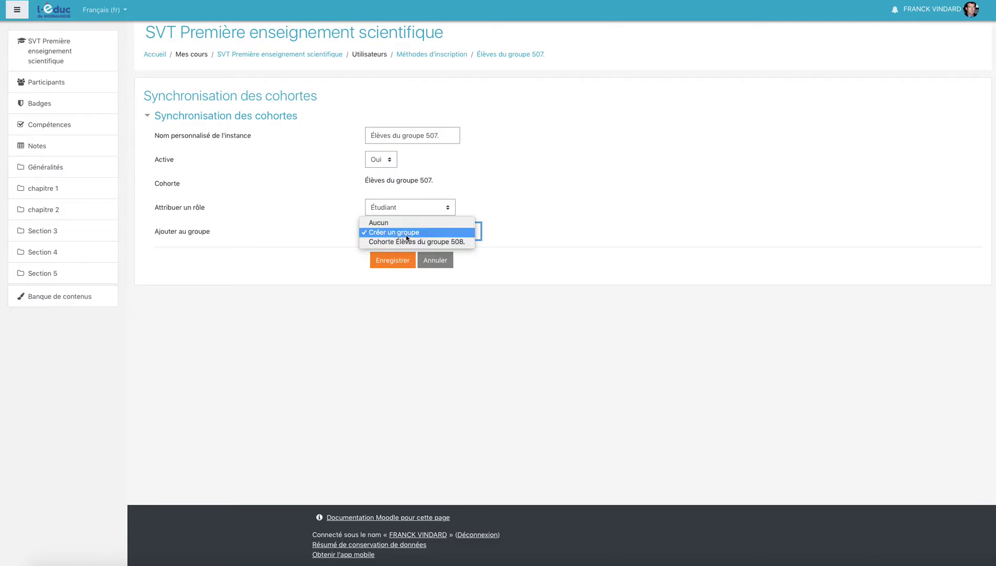
left_click(404, 233)
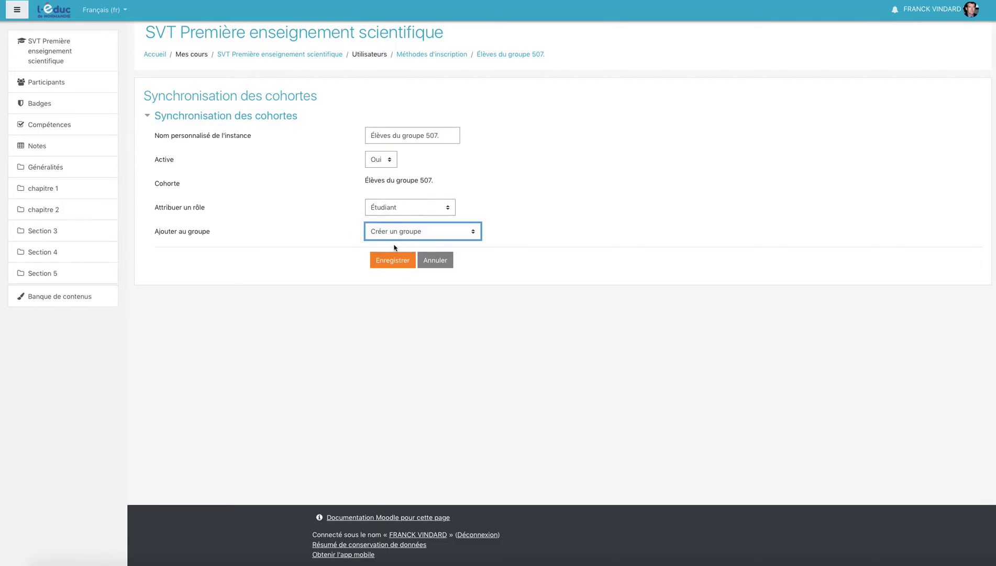
left_click(397, 264)
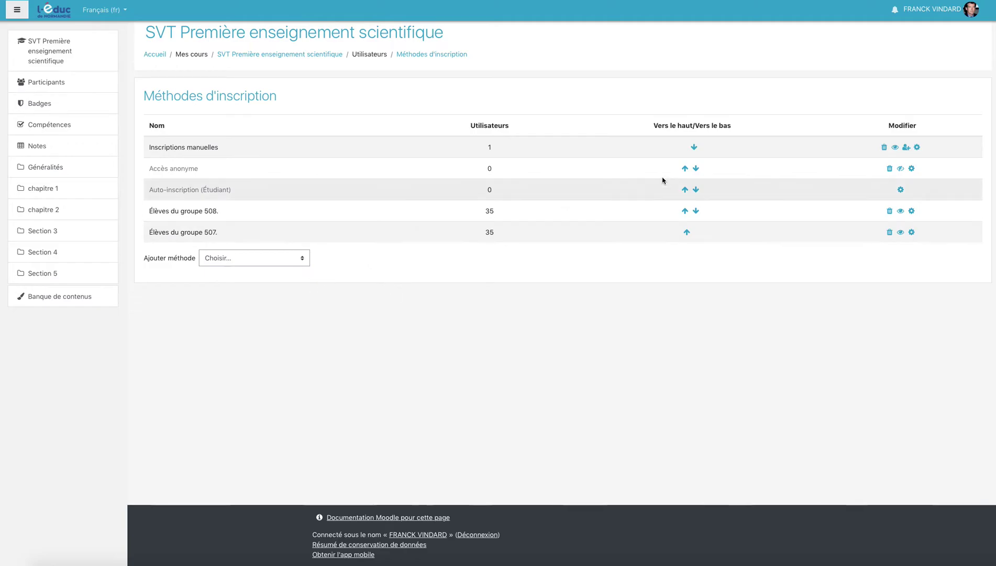
Open the group management page for the course's participants
left_click(70, 82)
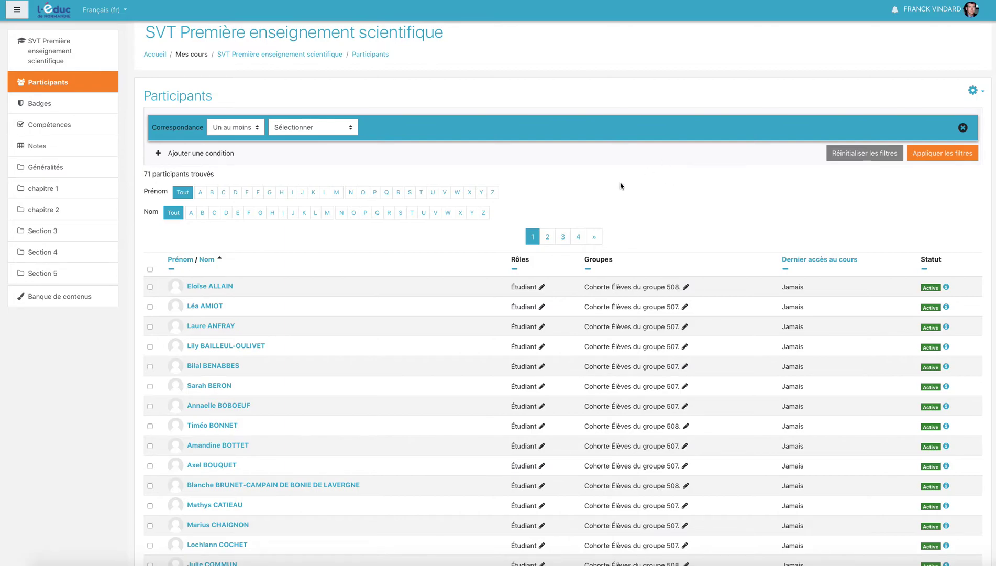
left_click(976, 91)
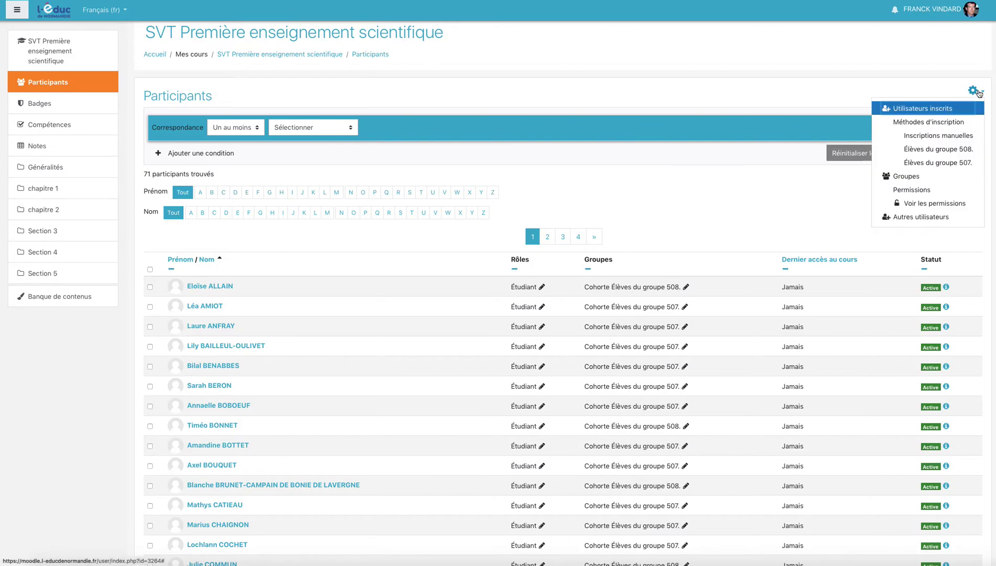
left_click(908, 178)
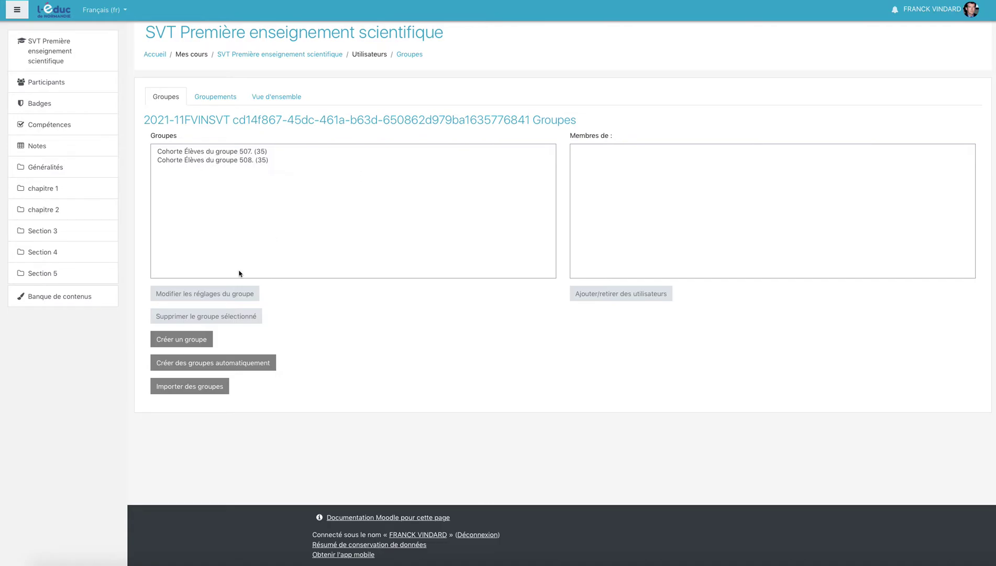
Create a new group named "tutorat" and save it
left_click(183, 340)
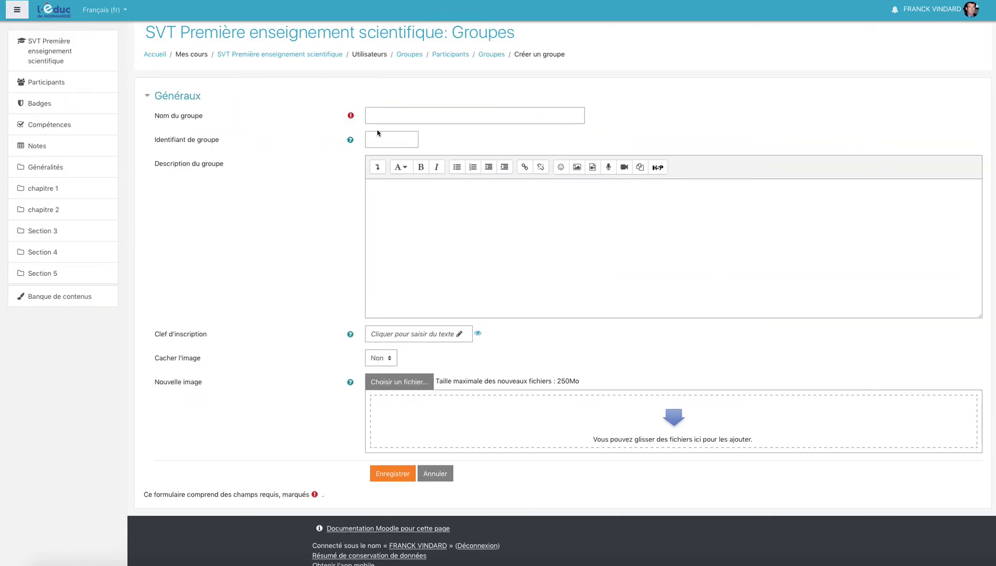
left_click(378, 119)
type("tutorat")
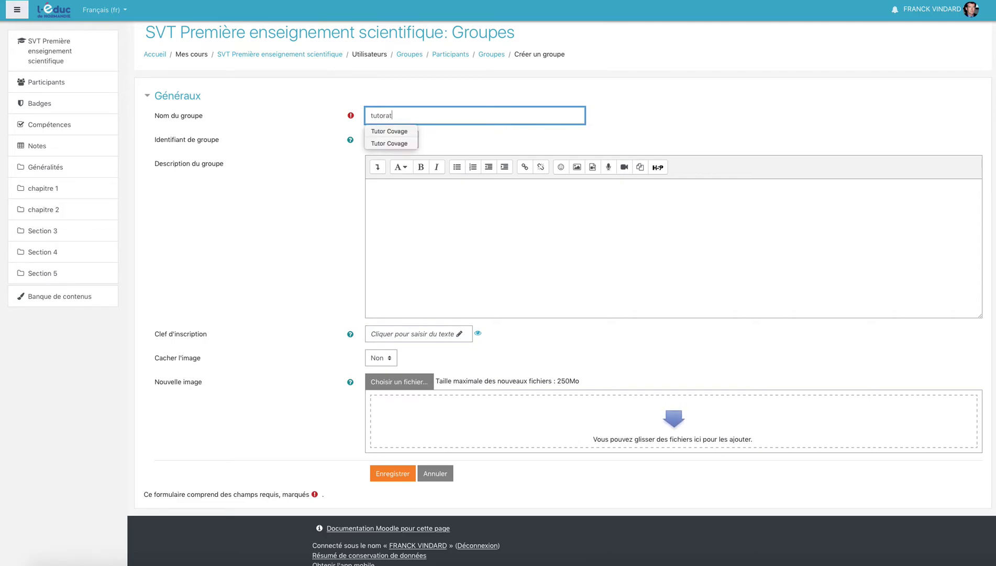
key("Escape")
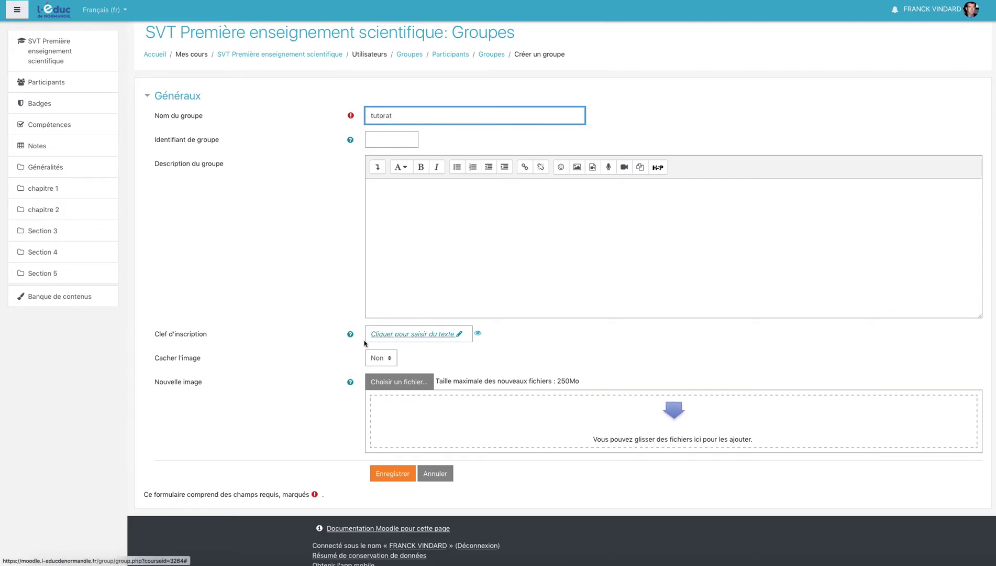
scroll(392, 402, "down", 1)
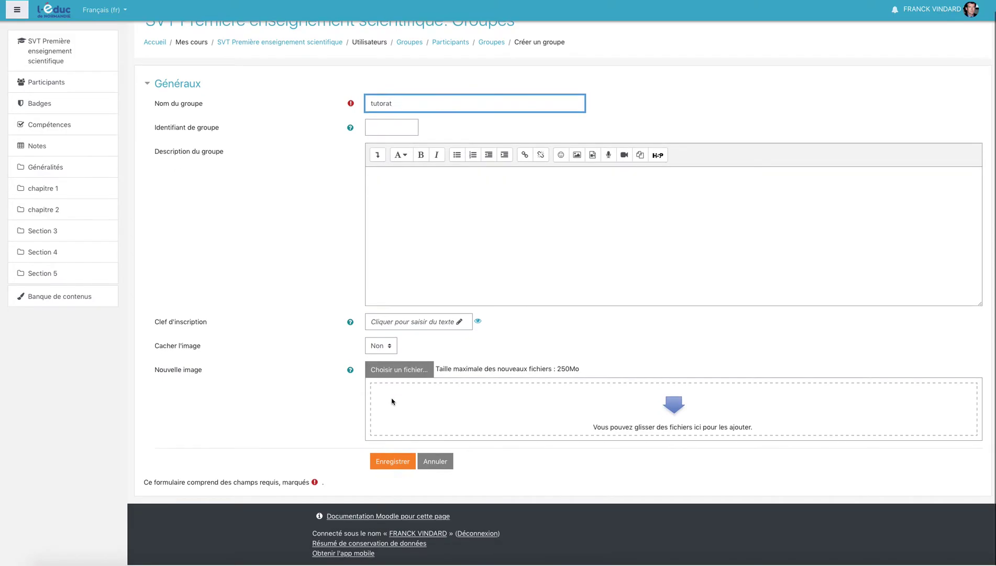
left_click(399, 465)
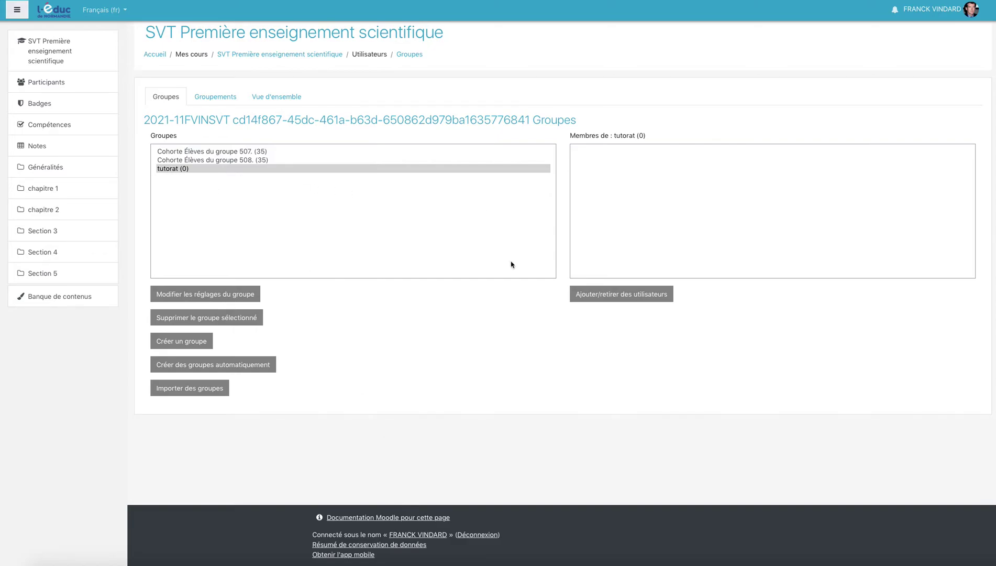
Review the member lists of the Cohorte Élèves du groupe 507 and 508 groups
left_click(602, 292)
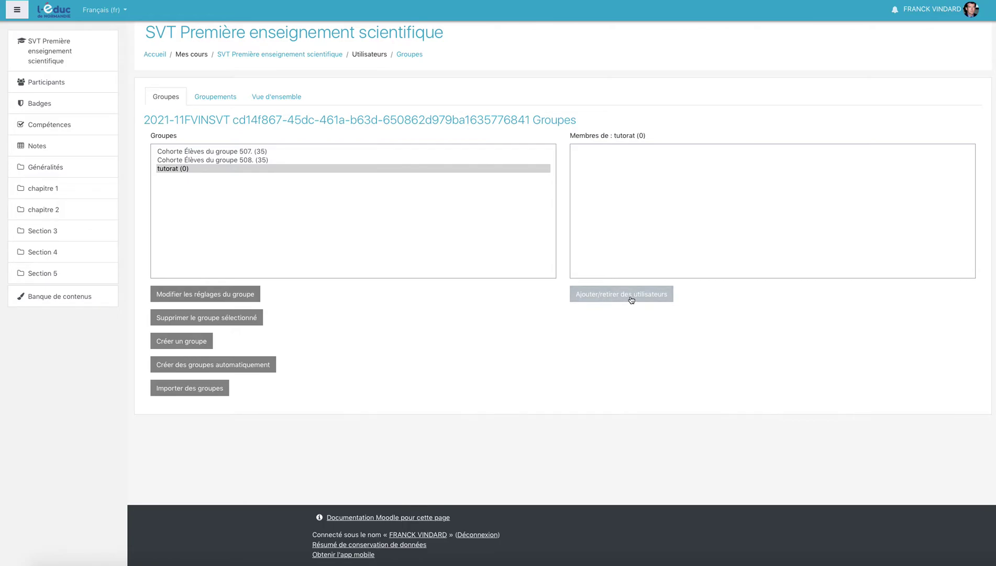
left_click(234, 152)
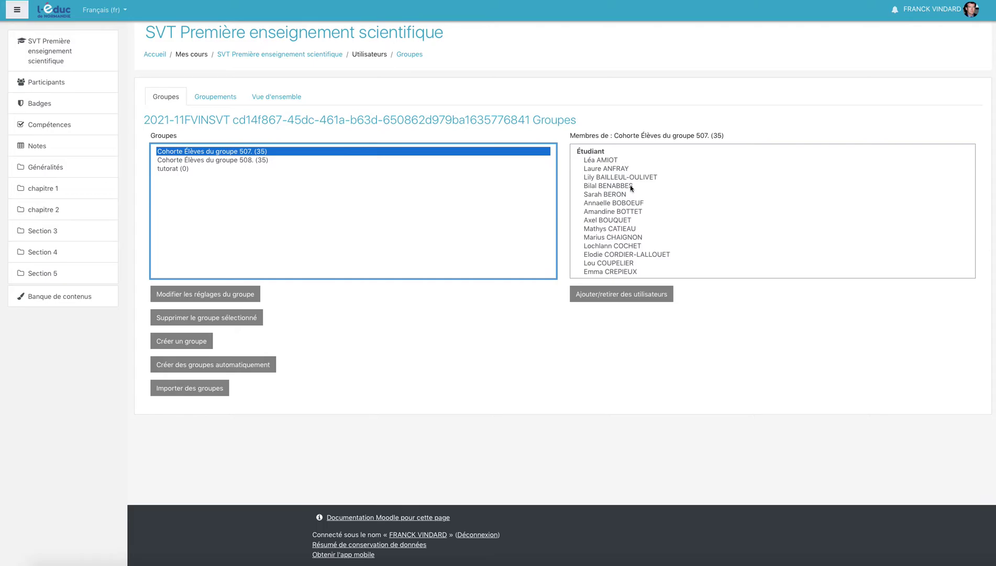
left_click(250, 161)
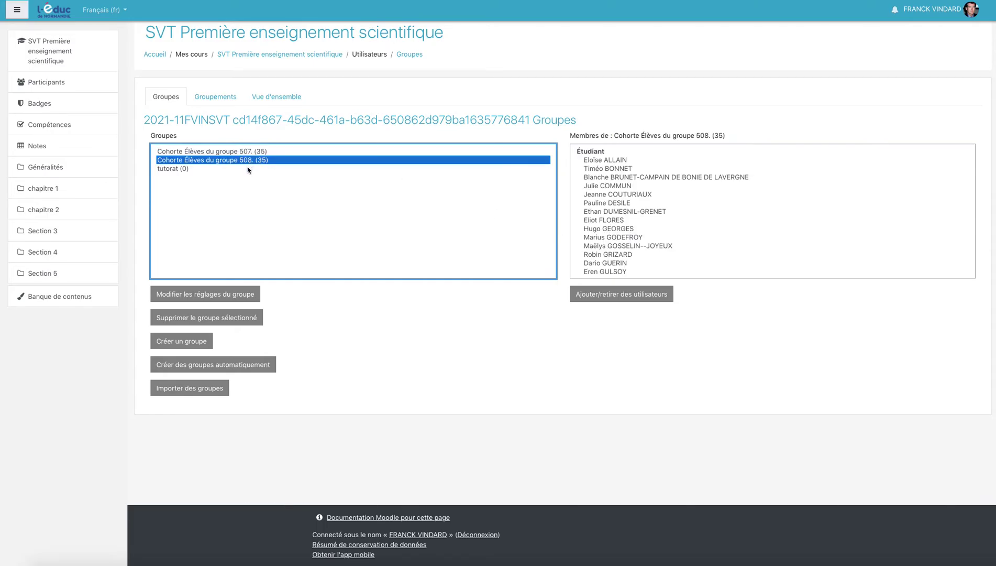
Add three students from the potential members to the tutorat group and return to the group list
left_click(249, 169)
left_click(621, 294)
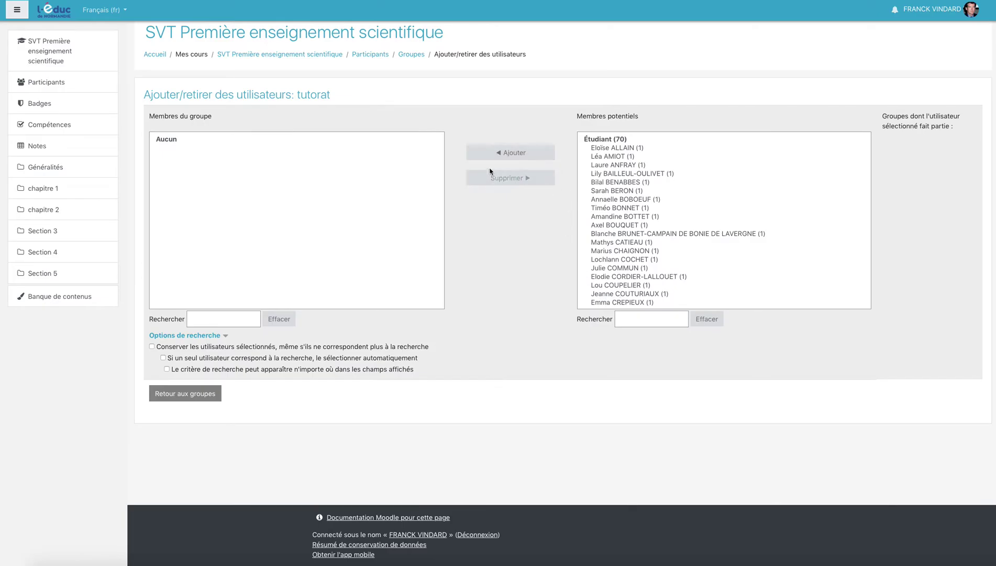
left_click(609, 165)
left_click(510, 153)
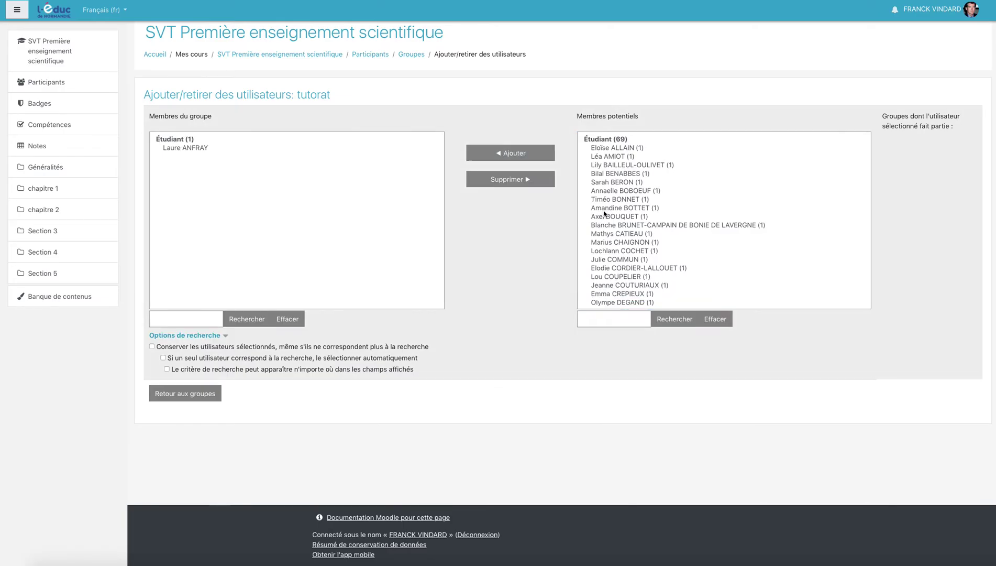
left_click(594, 212)
left_click(511, 152)
left_click(617, 267)
left_click(530, 157)
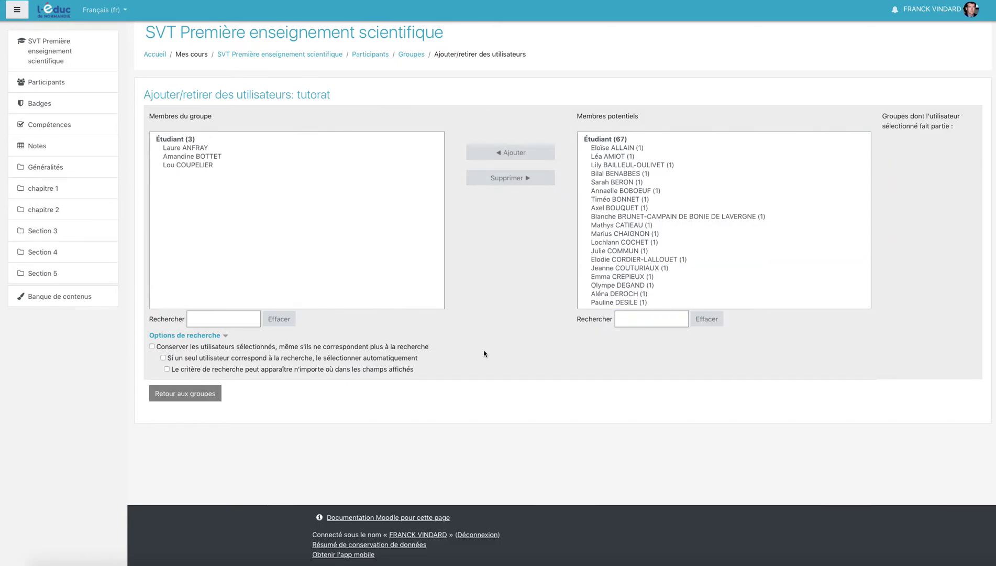
left_click(194, 394)
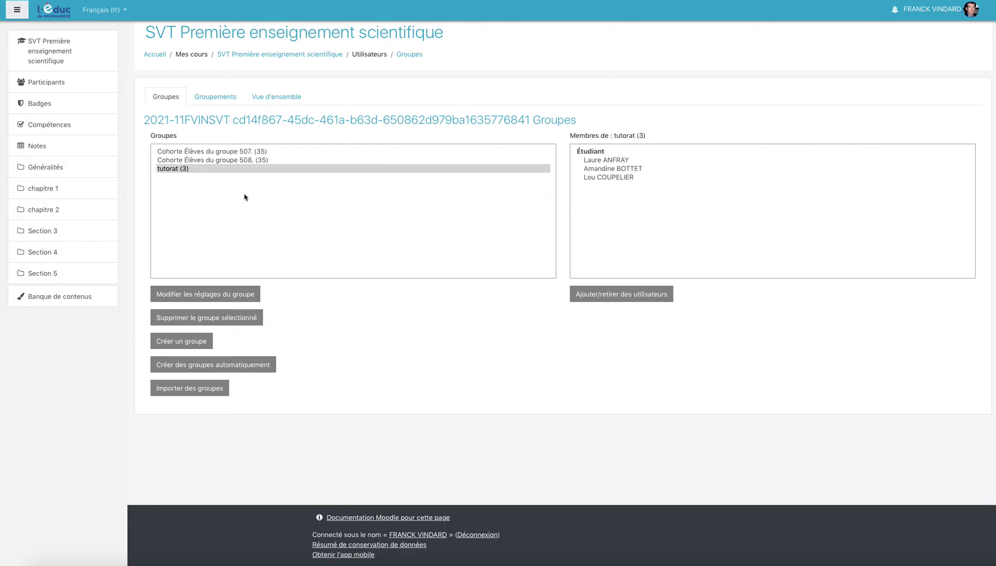
Open the chapitre 1 section of the course and turn on editing mode
left_click(52, 173)
left_click(48, 189)
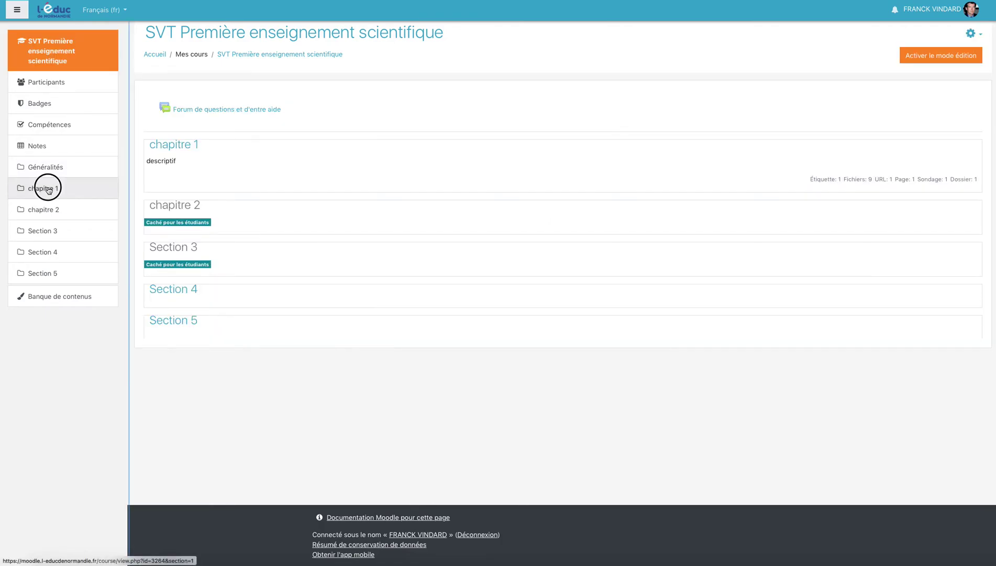
scroll(479, 331, "down", 2)
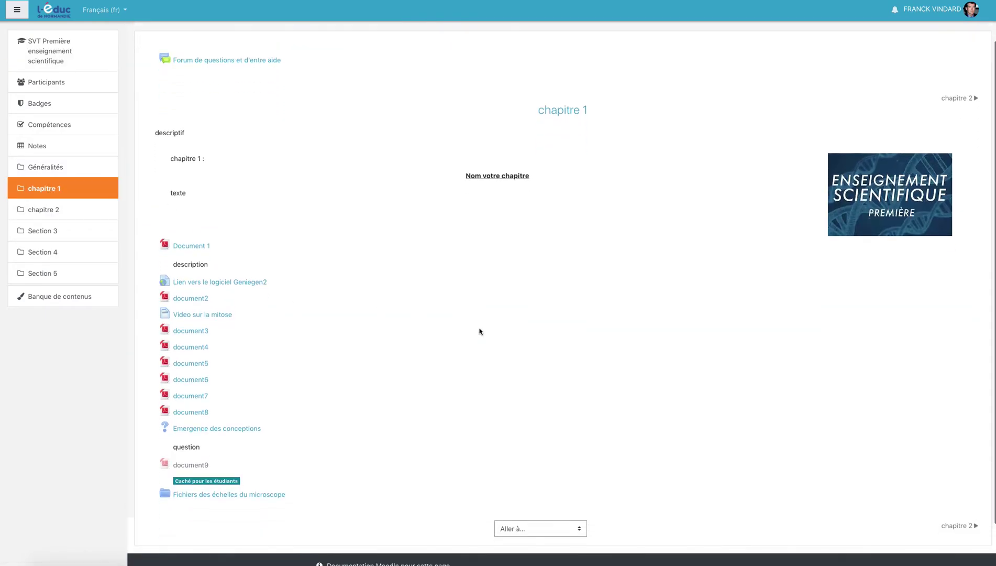
scroll(479, 331, "down", 1)
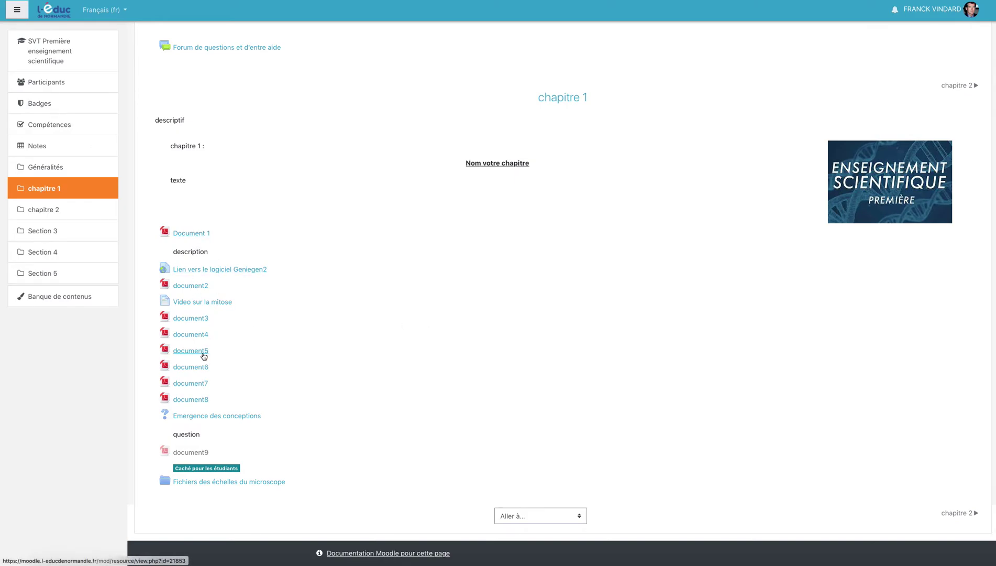
scroll(937, 65, "up", 5)
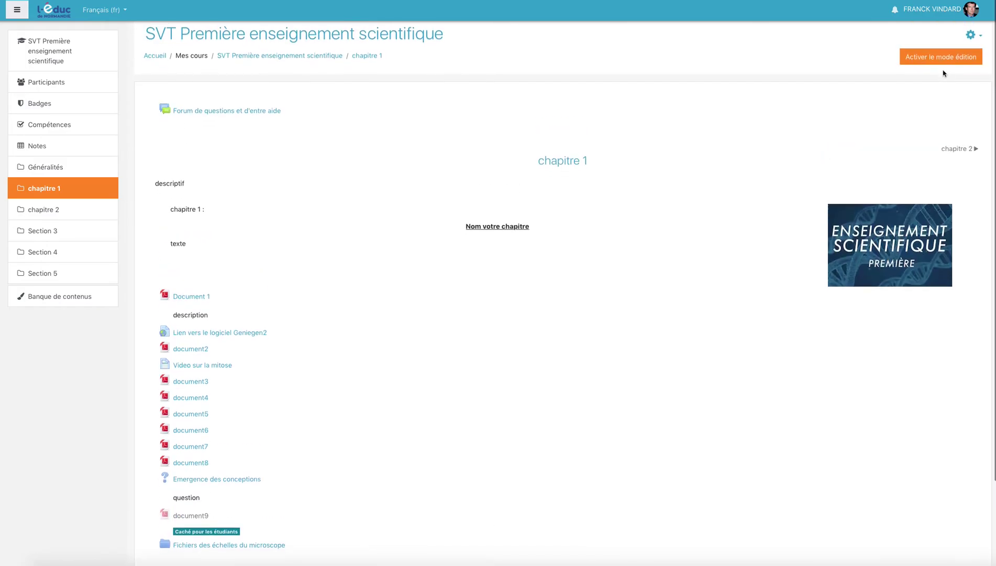
left_click(933, 58)
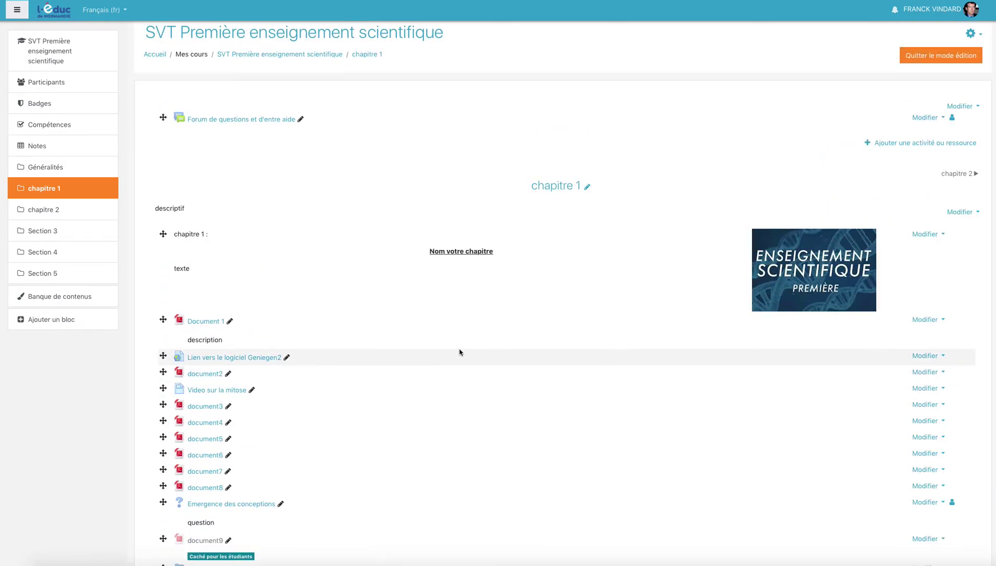
Open the settings of document5 in chapitre 1 and add a group-based access restriction
scroll(419, 361, "down", 3)
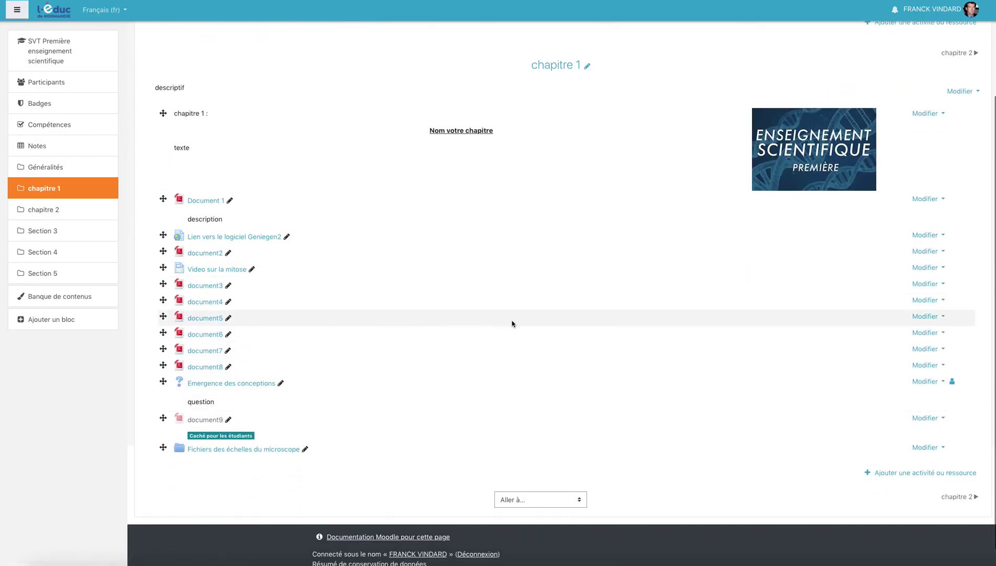
left_click(926, 316)
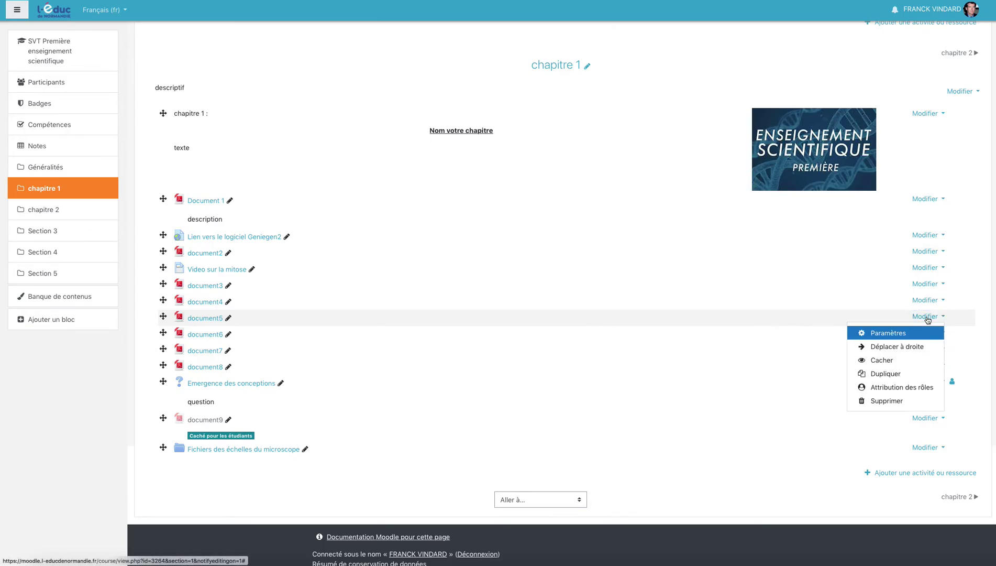
left_click(888, 333)
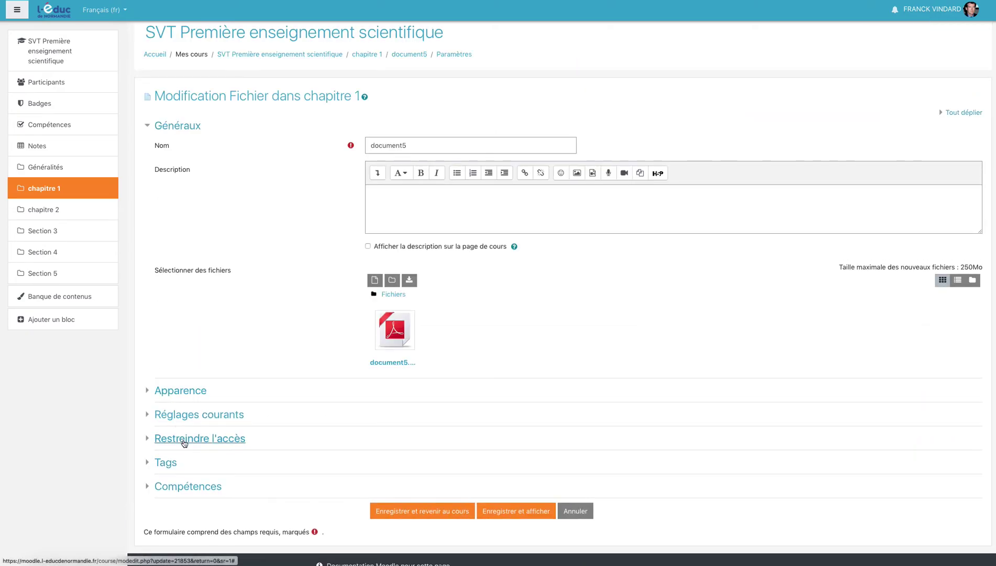
left_click(185, 444)
scroll(222, 387, "down", 2)
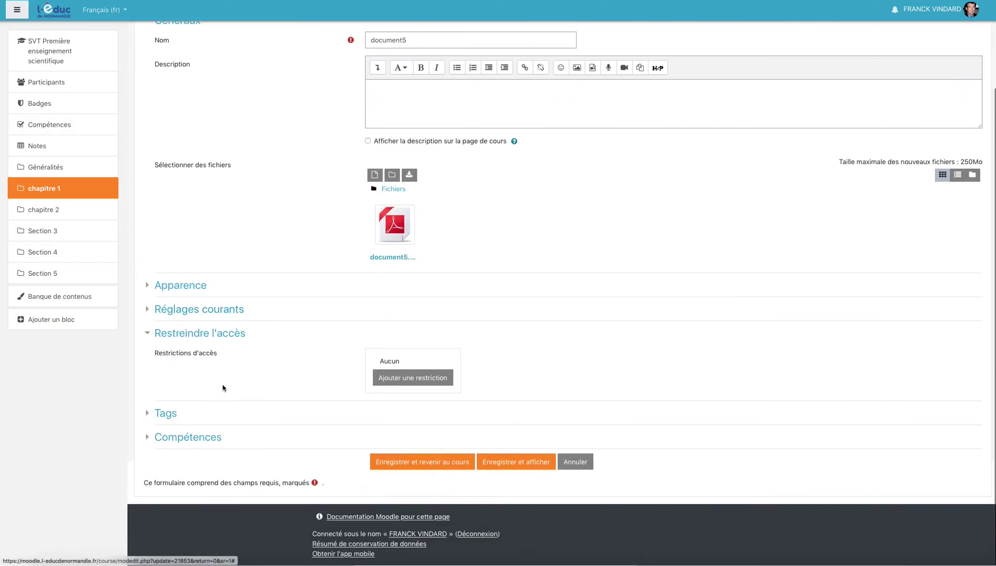
left_click(438, 384)
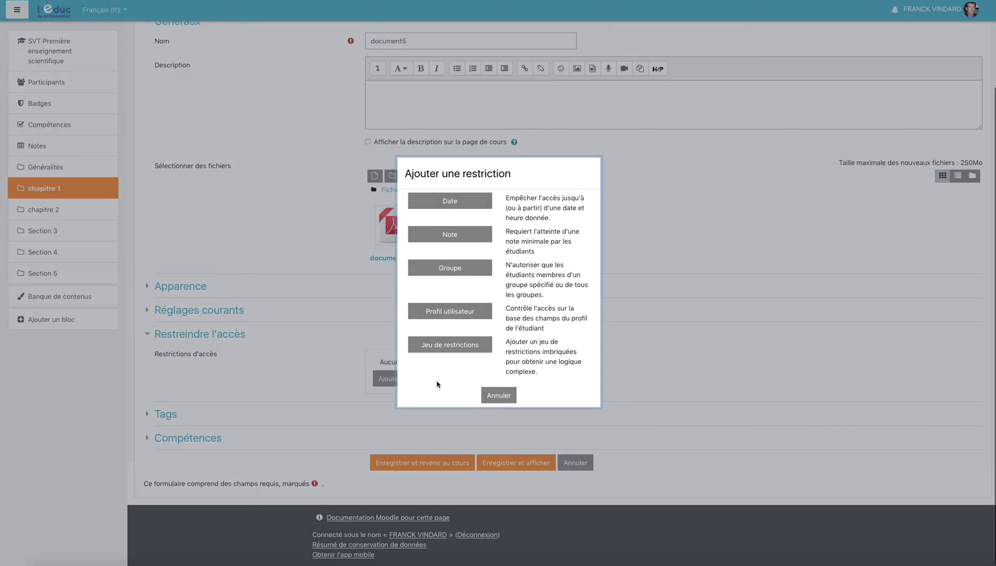
left_click(450, 267)
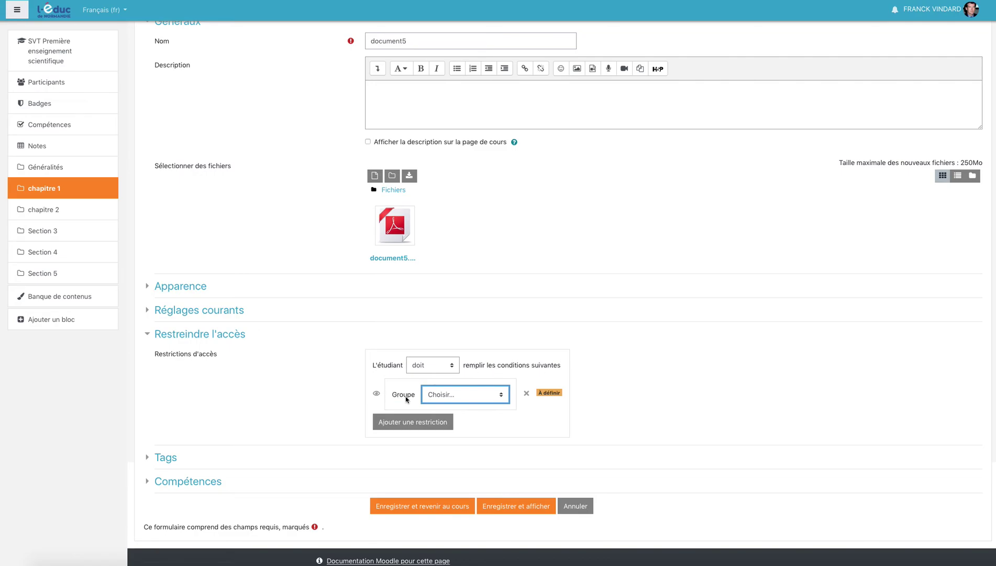
Set document5's group restriction to "Cohorte Élèves du groupe 507." and save, returning to the course
left_click(505, 396)
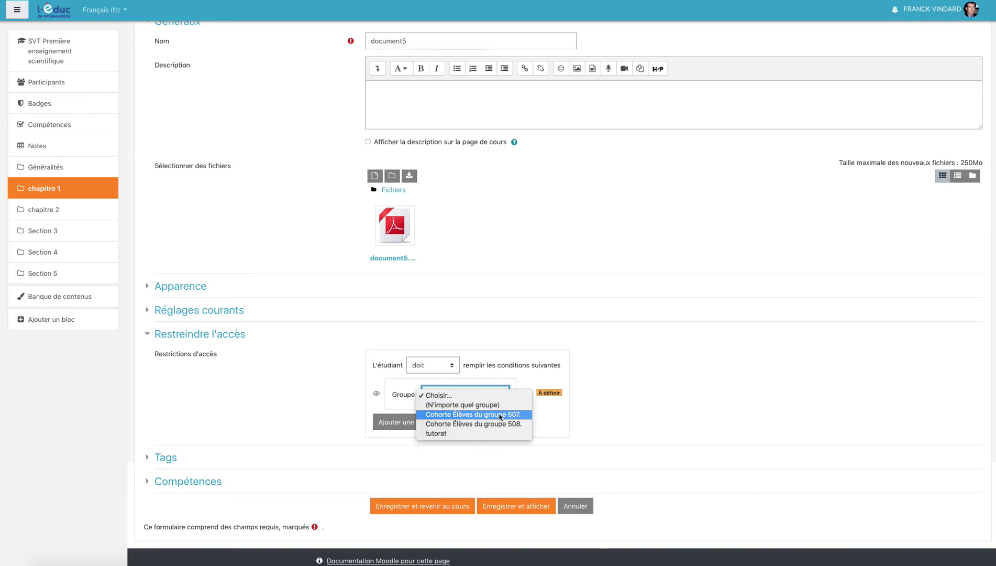
left_click(498, 414)
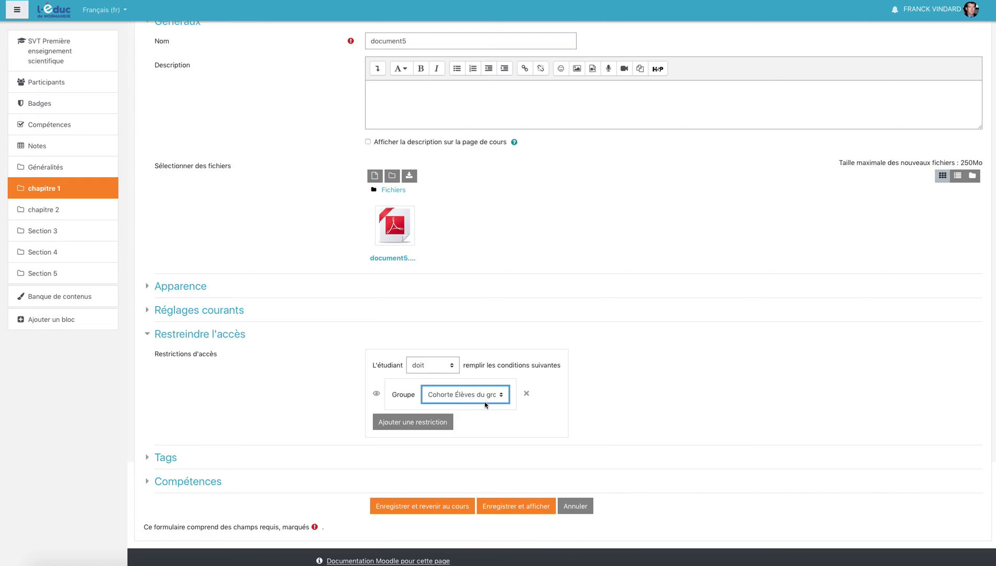
left_click(445, 423)
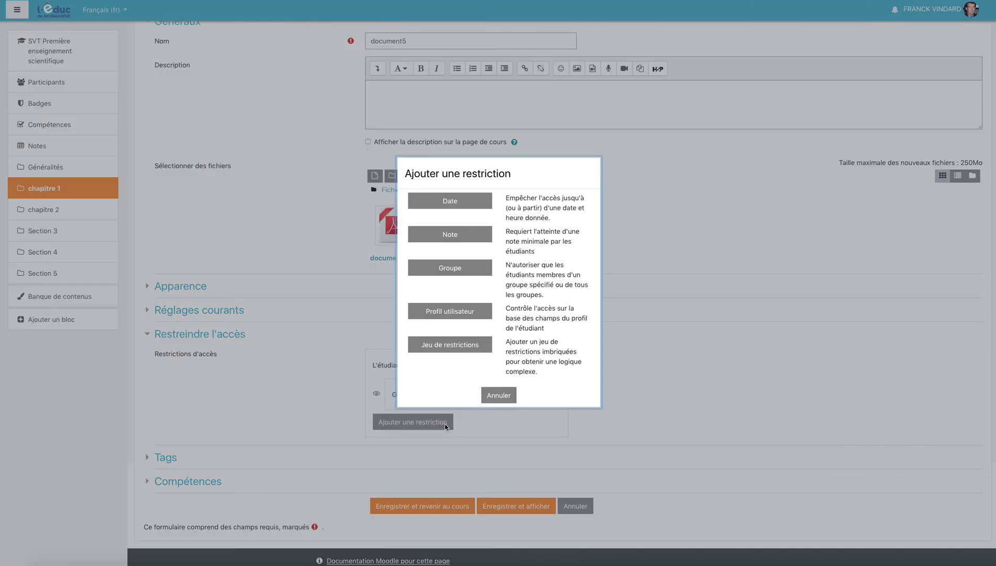
left_click(496, 396)
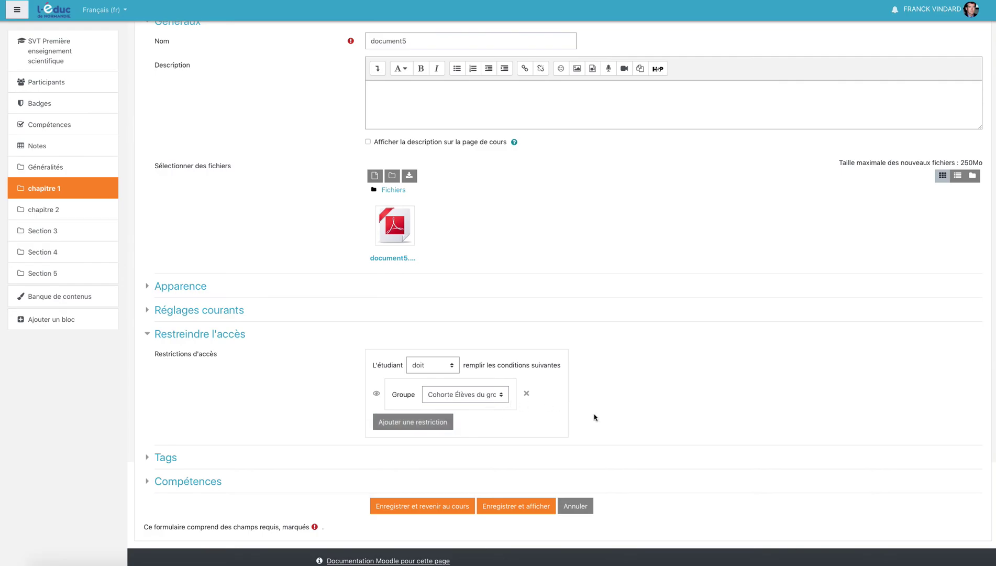
left_click(403, 505)
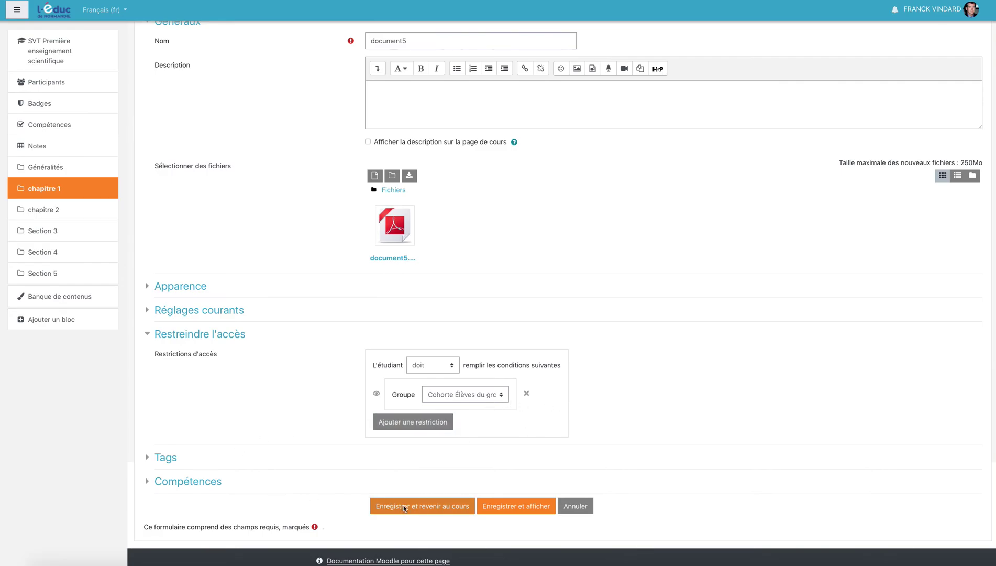
Return to the full course page and open the chapitre 2 section for editing
scroll(396, 416, "down", 2)
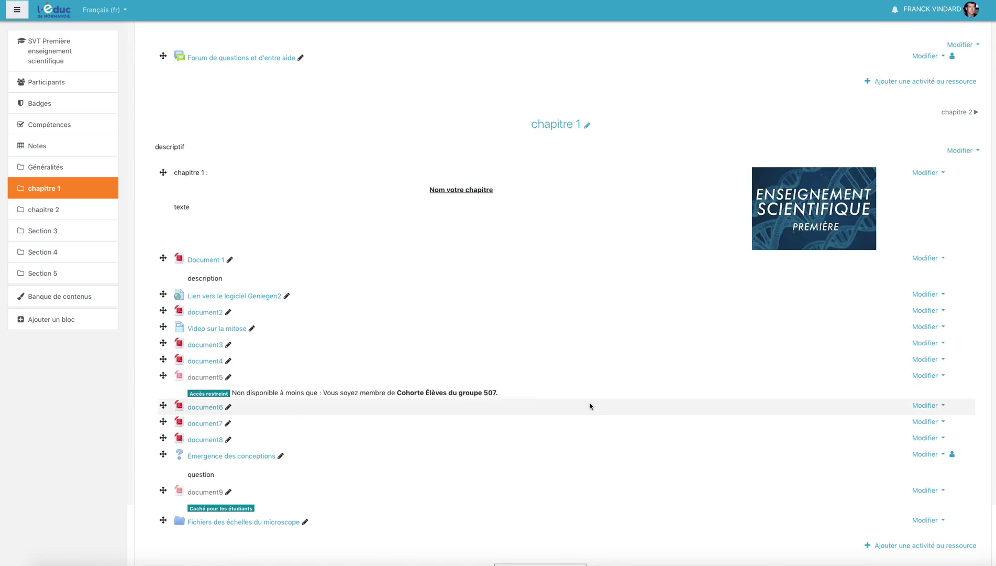
scroll(534, 378, "up", 2)
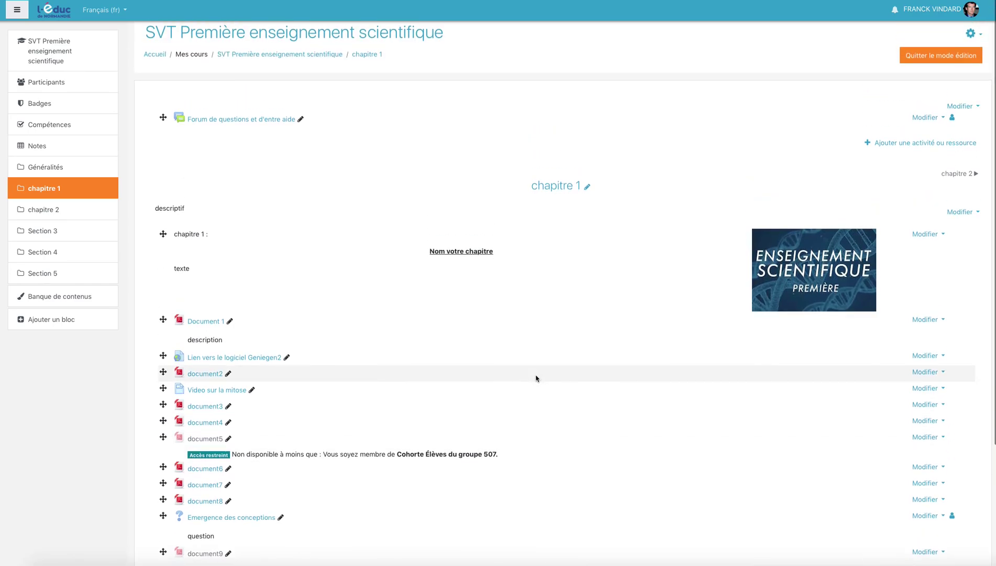
left_click(53, 166)
scroll(370, 313, "down", 4)
scroll(374, 316, "down", 1)
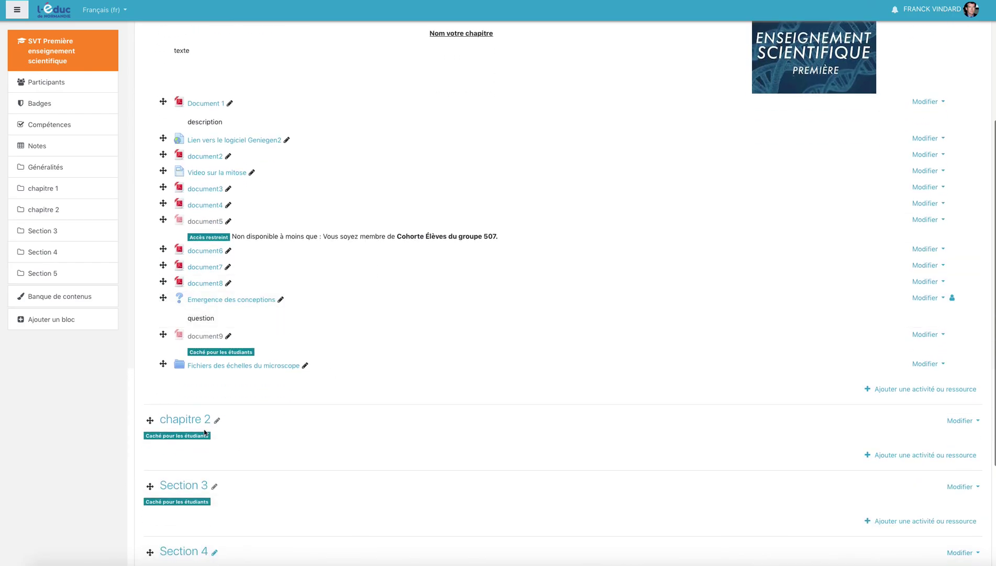
left_click(958, 425)
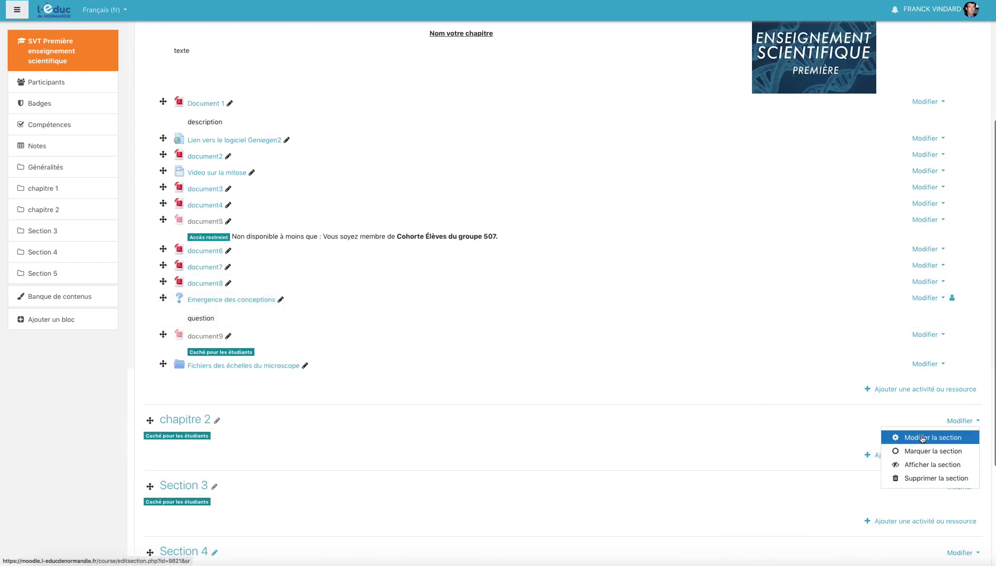
left_click(923, 438)
Restrict access to chapitre 2 to the group "Cohorte Élèves du groupe 508." and save the section
left_click(171, 364)
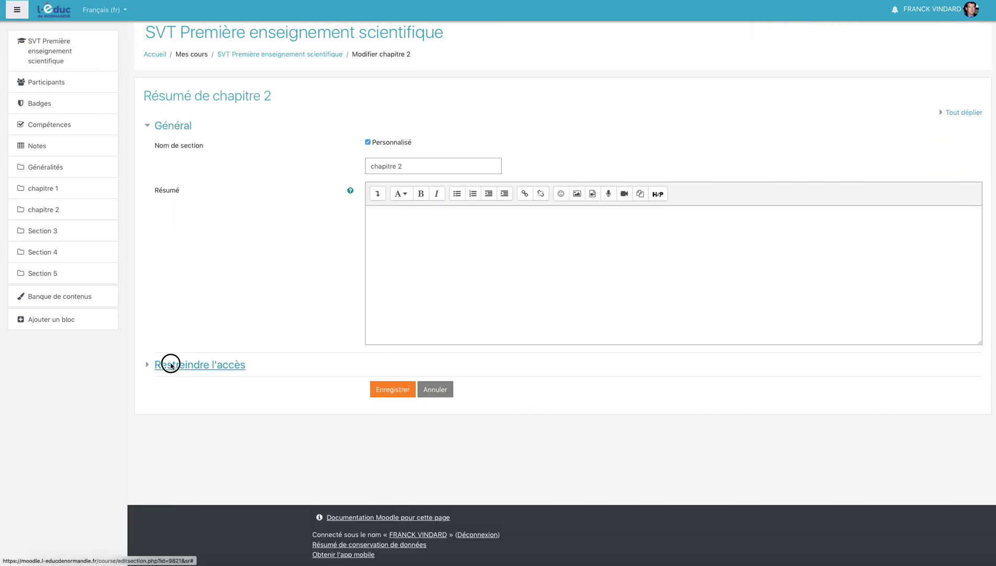
left_click(407, 410)
left_click(453, 265)
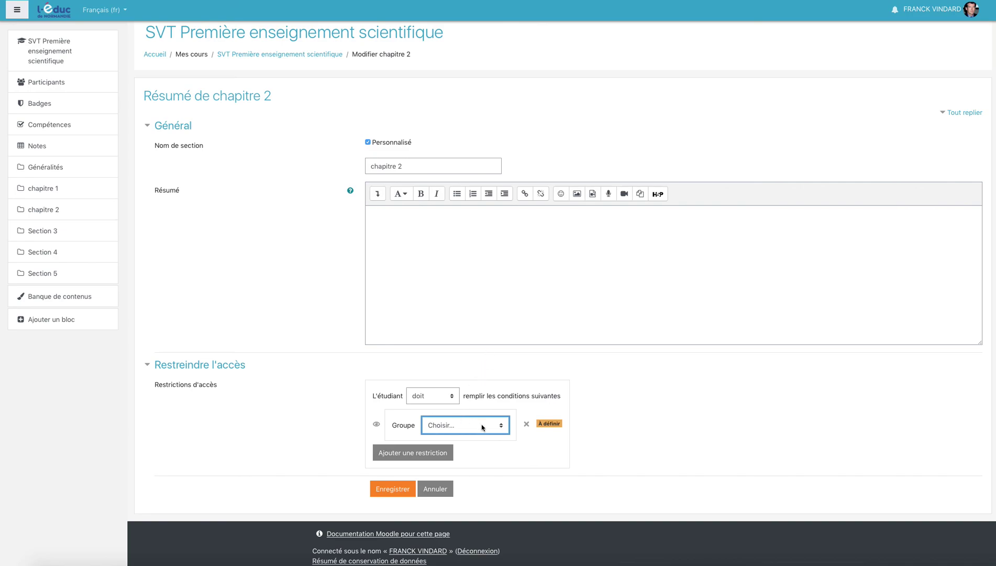
left_click(482, 426)
left_click(489, 455)
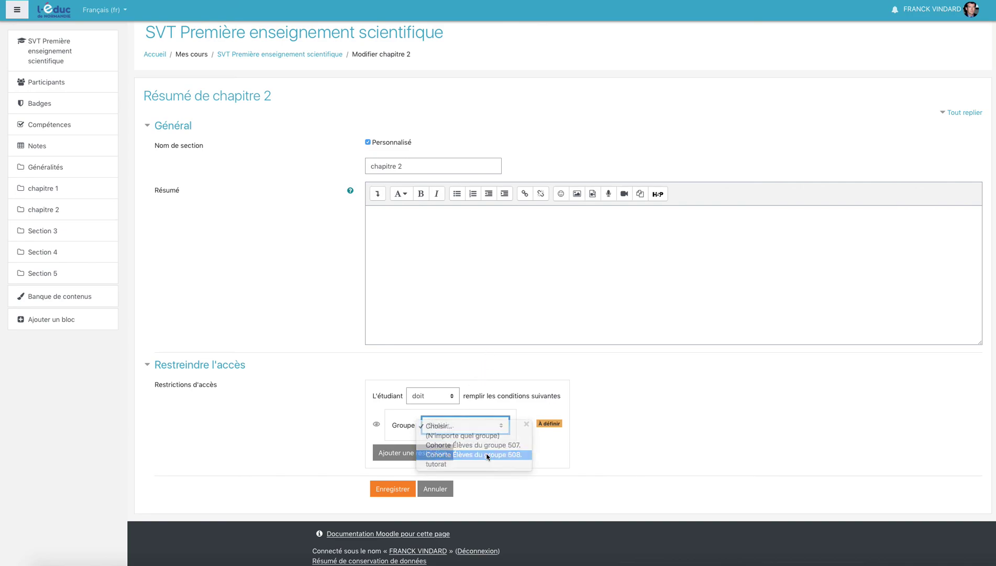
left_click(394, 491)
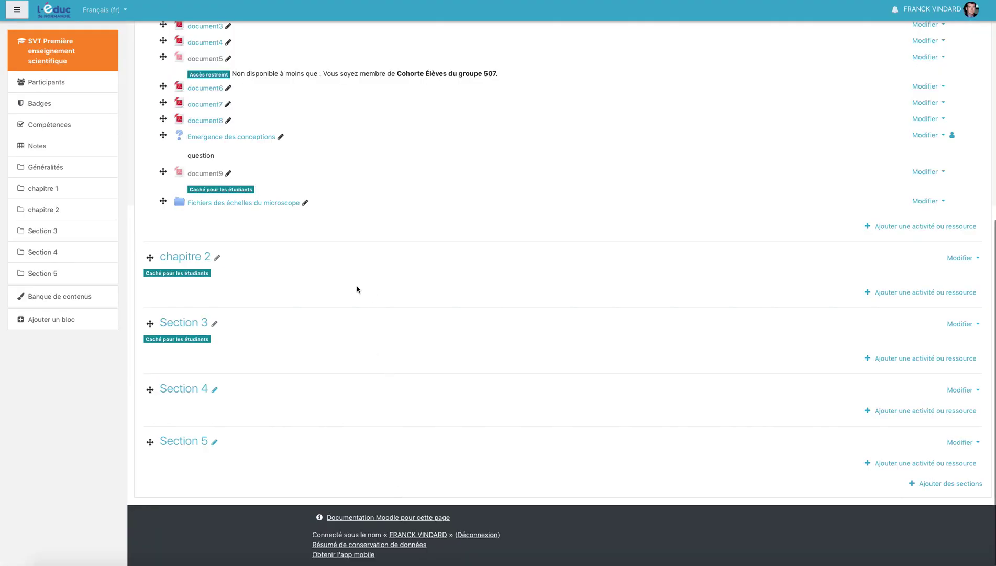